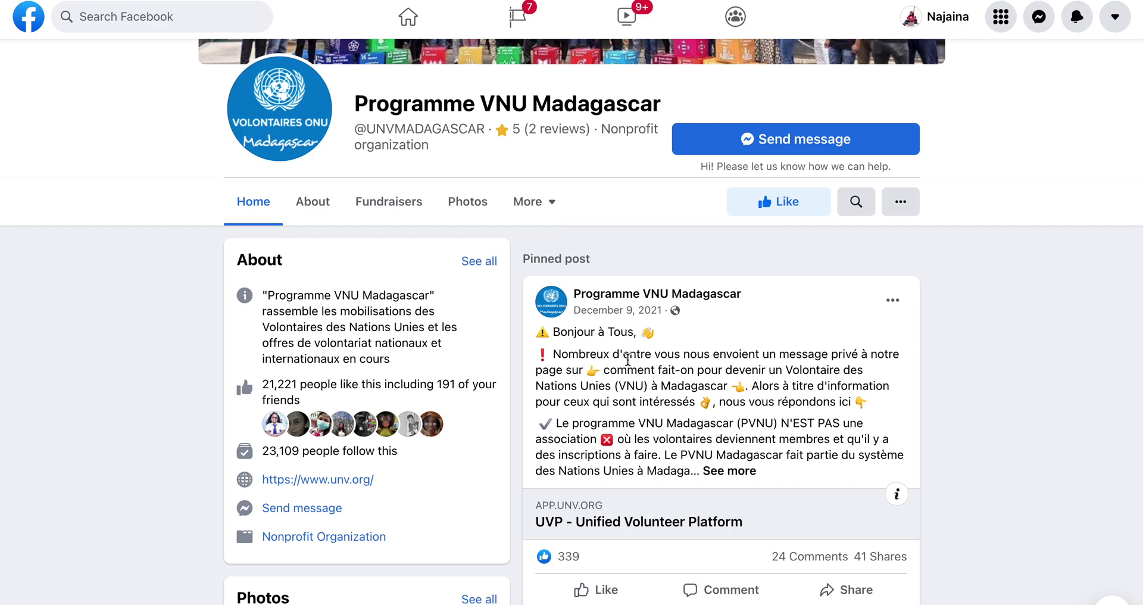
Step: Look through the Programme VNU Madagascar page for the January 25 volunteer recruitment post
scroll(628, 359, up, 5)
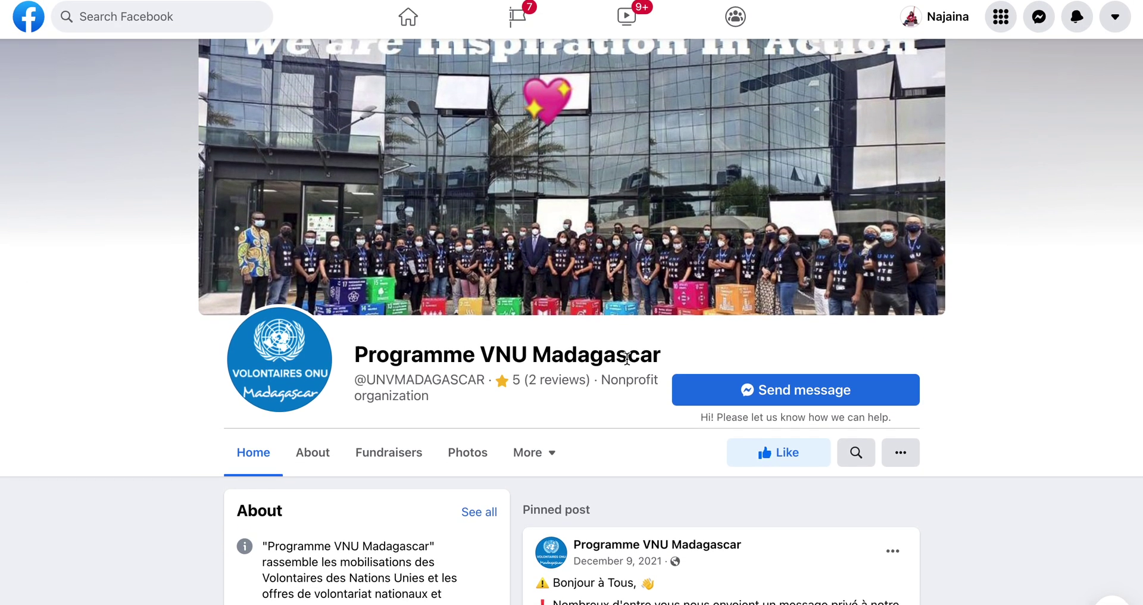
scroll(628, 359, down, 3)
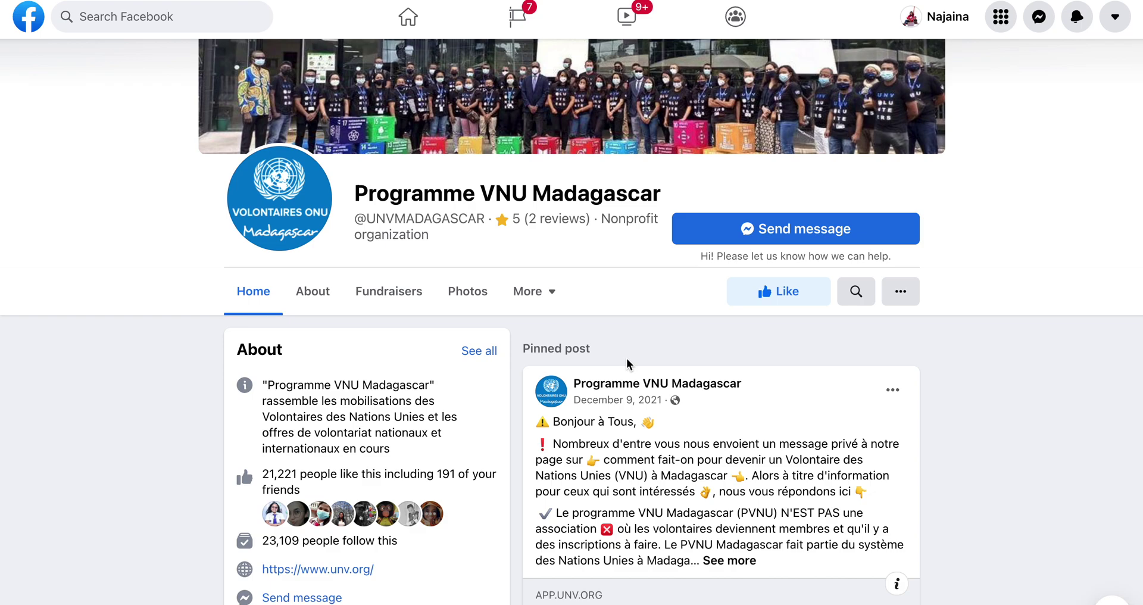
scroll(627, 363, down, 3)
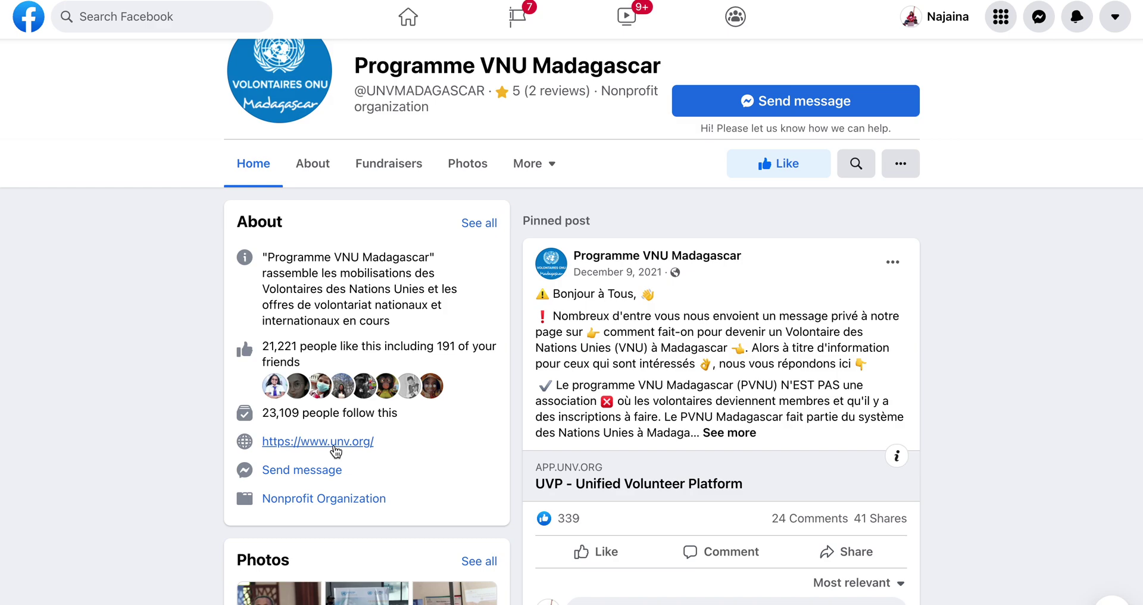
scroll(619, 386, down, 3)
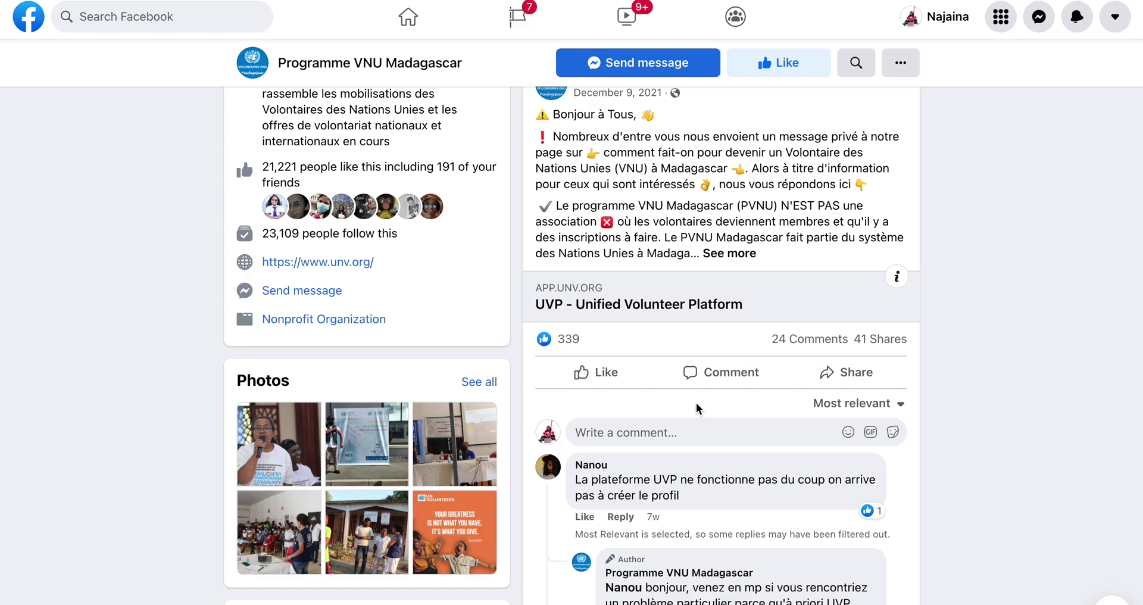
scroll(698, 408, down, 6)
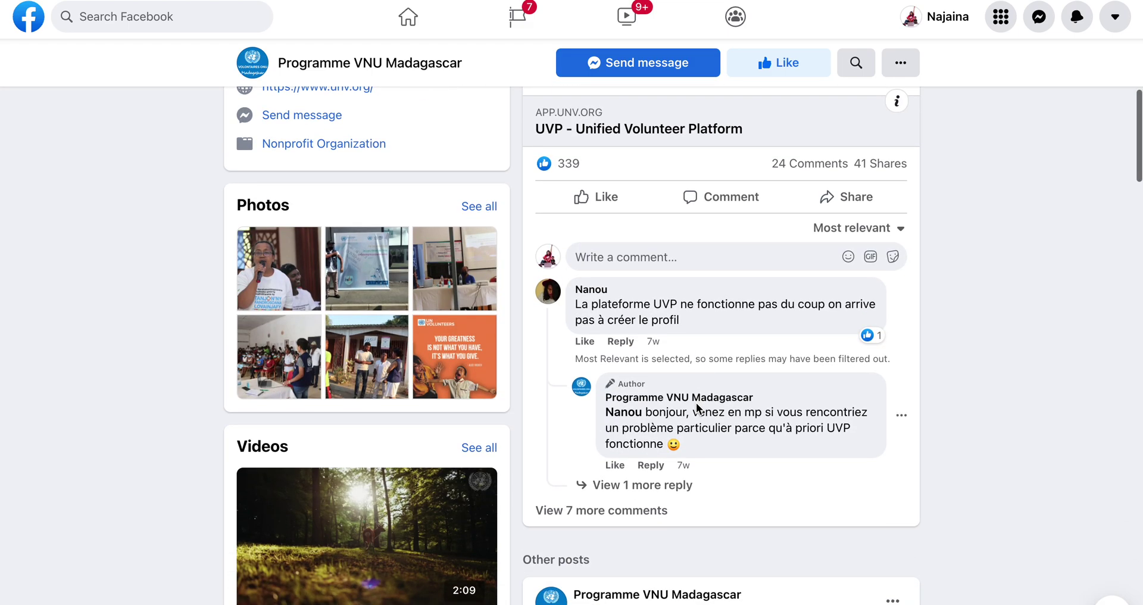
scroll(696, 403, down, 10)
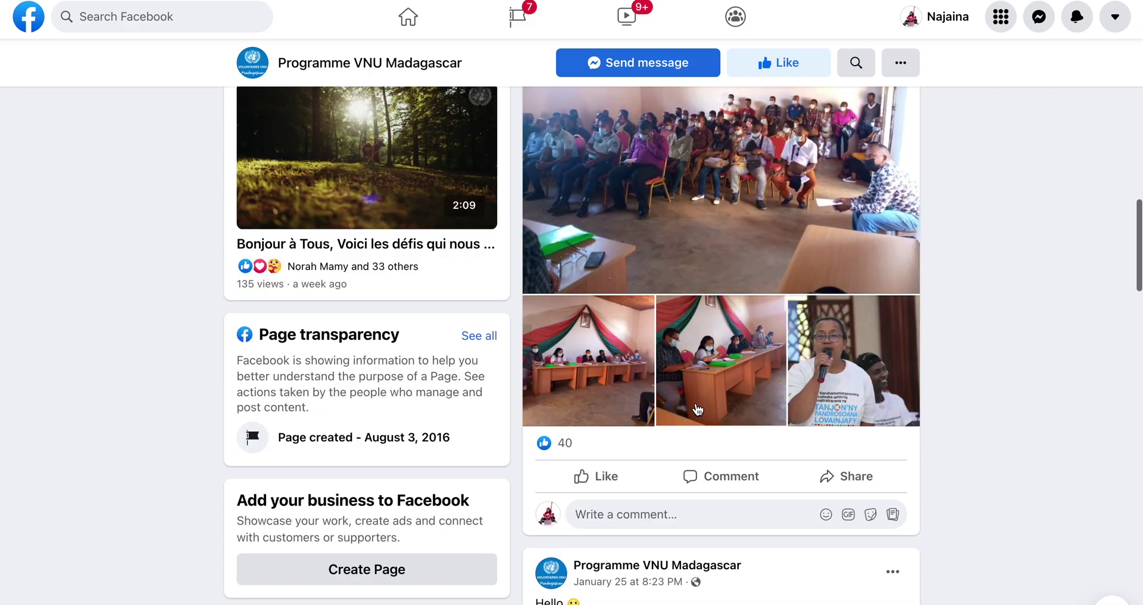
scroll(698, 408, down, 2)
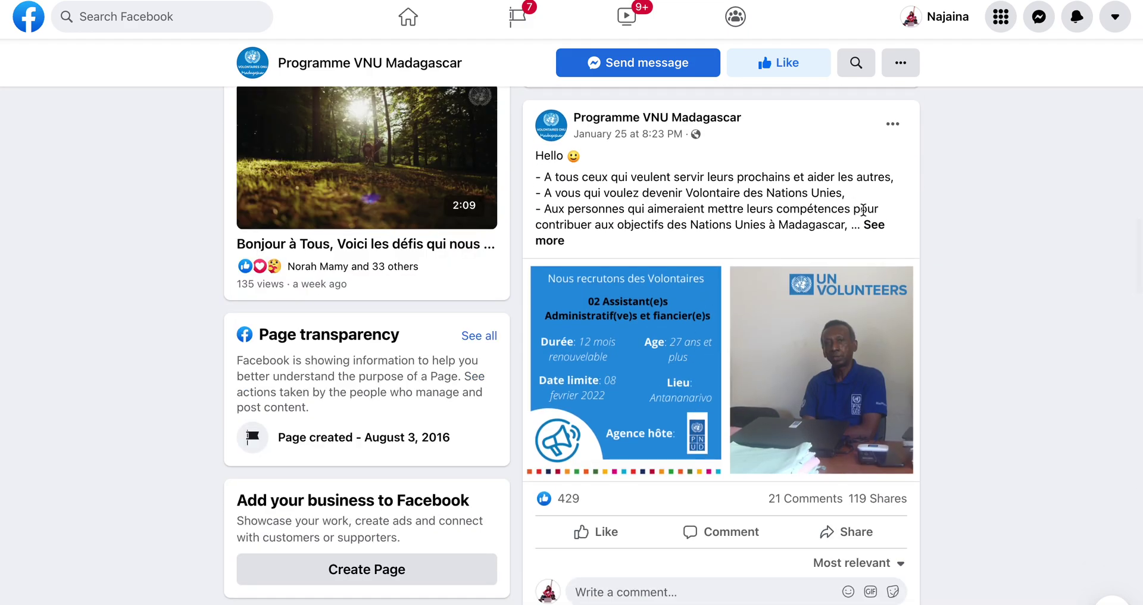
Step: Expand the January 25 recruitment post and open its app.unv.org link for more details
click(874, 228)
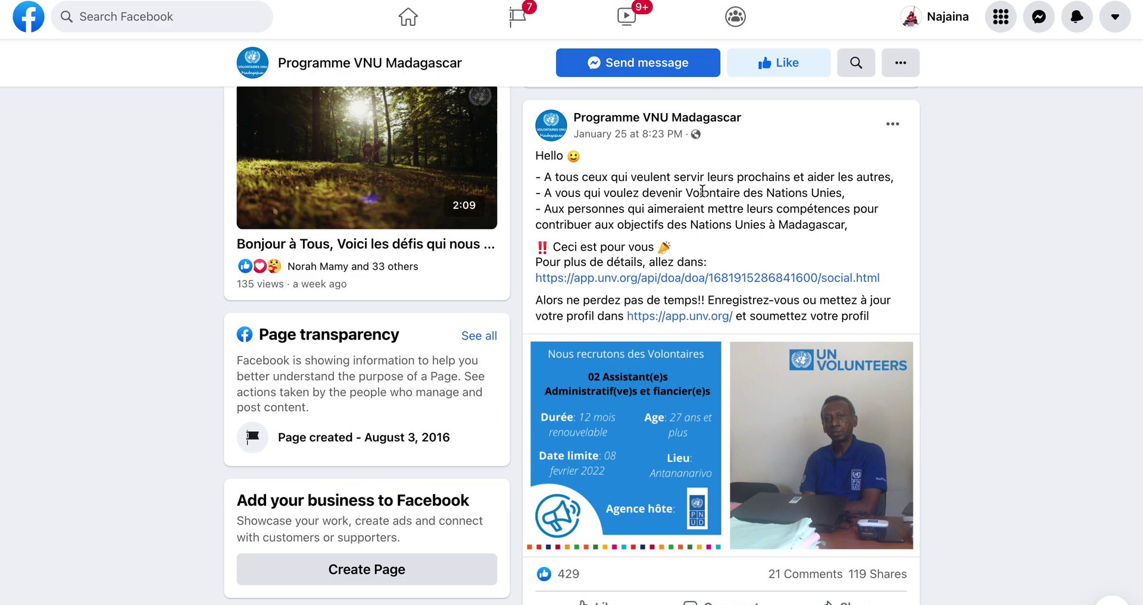
scroll(703, 191, down, 1)
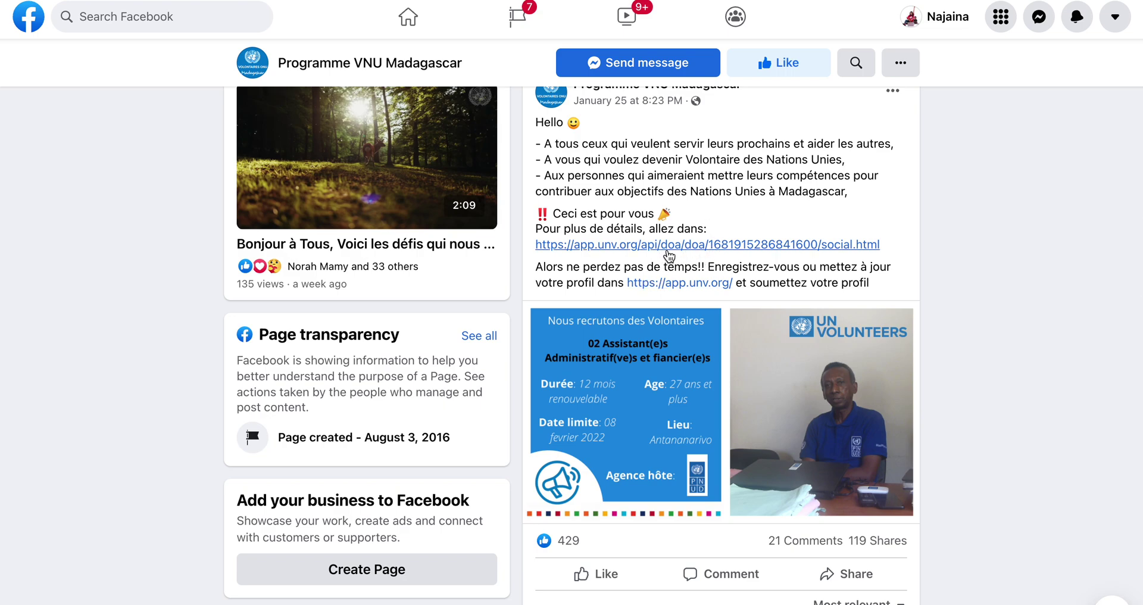
click(664, 246)
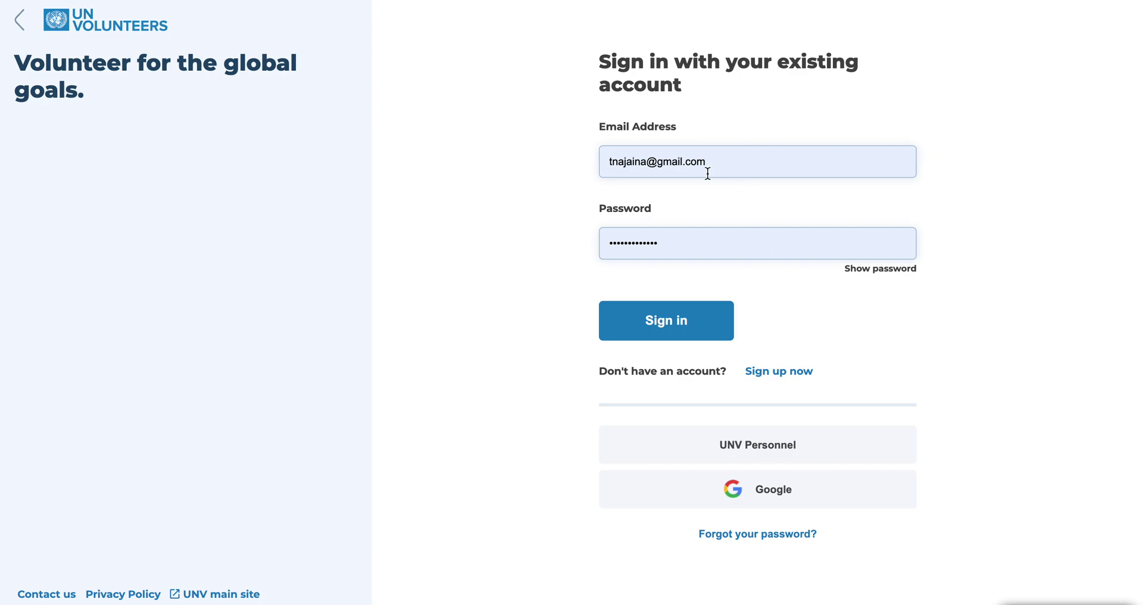
Step: Sign in with the prefilled account credentials and open the profile form from the "Complete your candidate profile" task
click(648, 323)
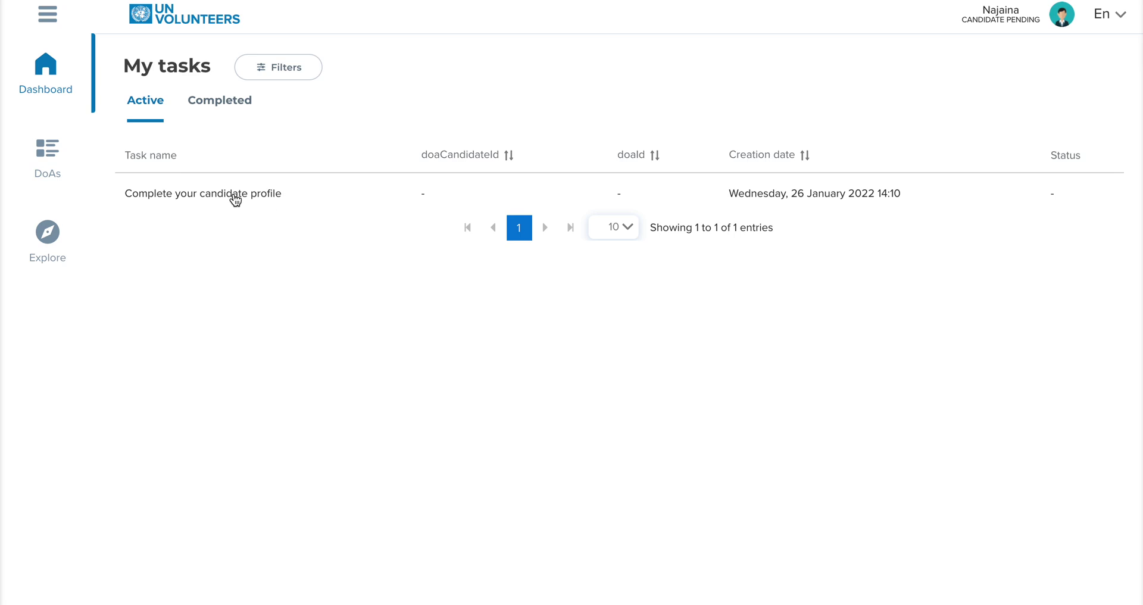
click(236, 200)
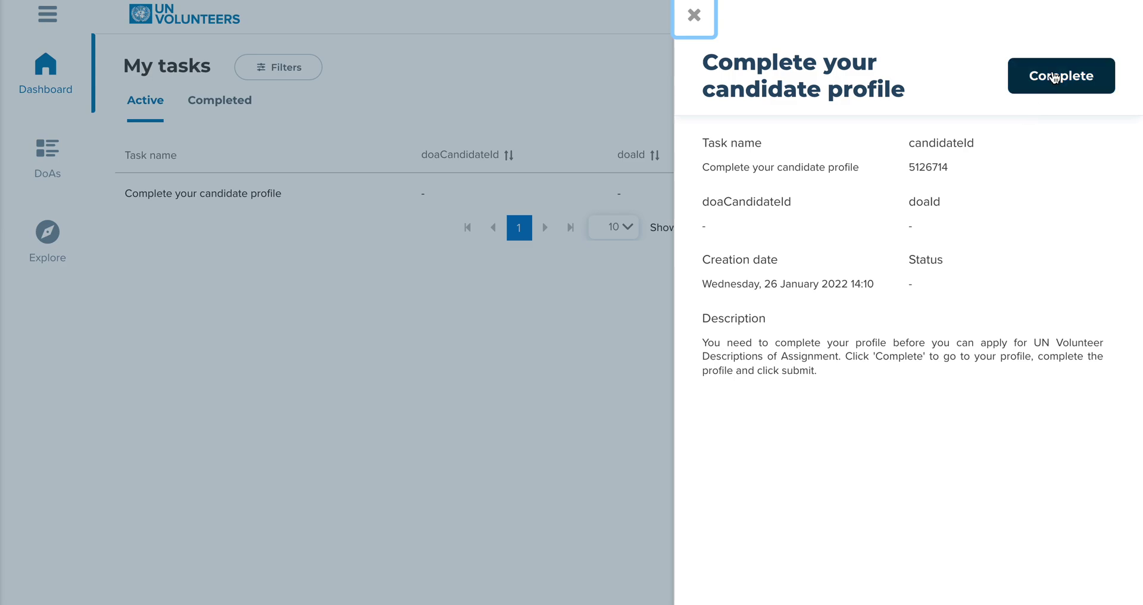
click(1052, 77)
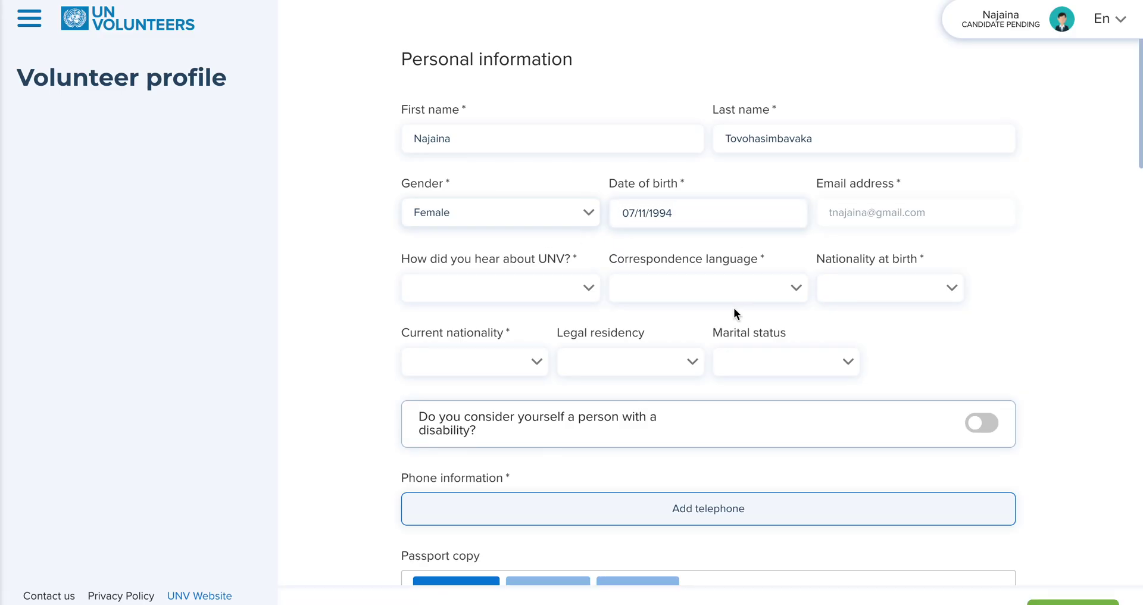
Step: Review the volunteer profile form's sections, from personal information and addresses through qualifications, professional experience and references
scroll(733, 307, down, 3)
scroll(733, 307, up, 3)
scroll(642, 242, down, 2)
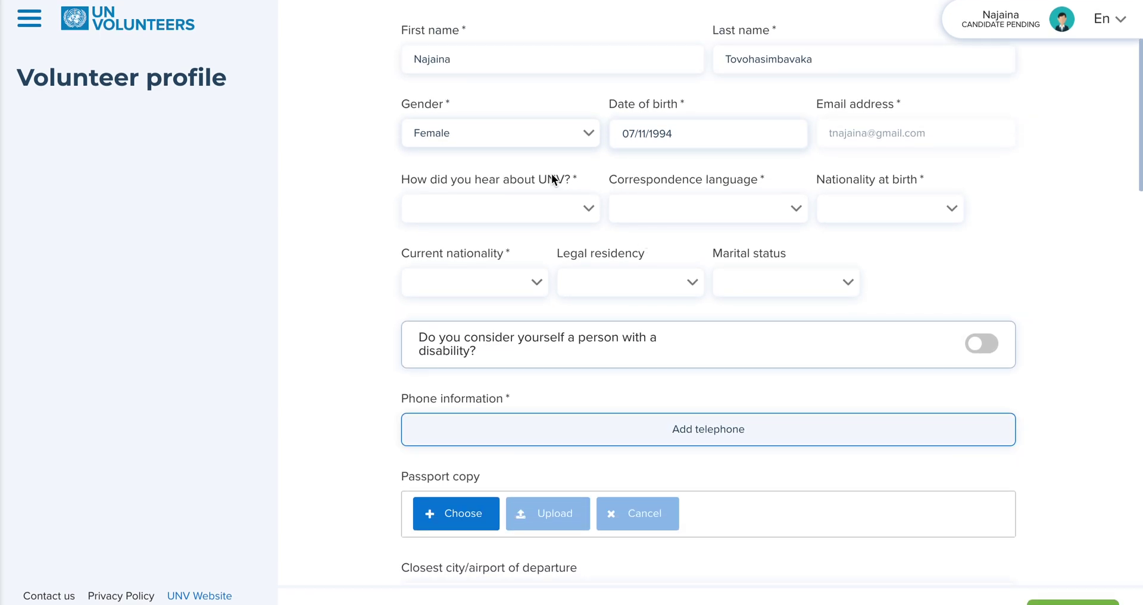
scroll(574, 209, down, 2)
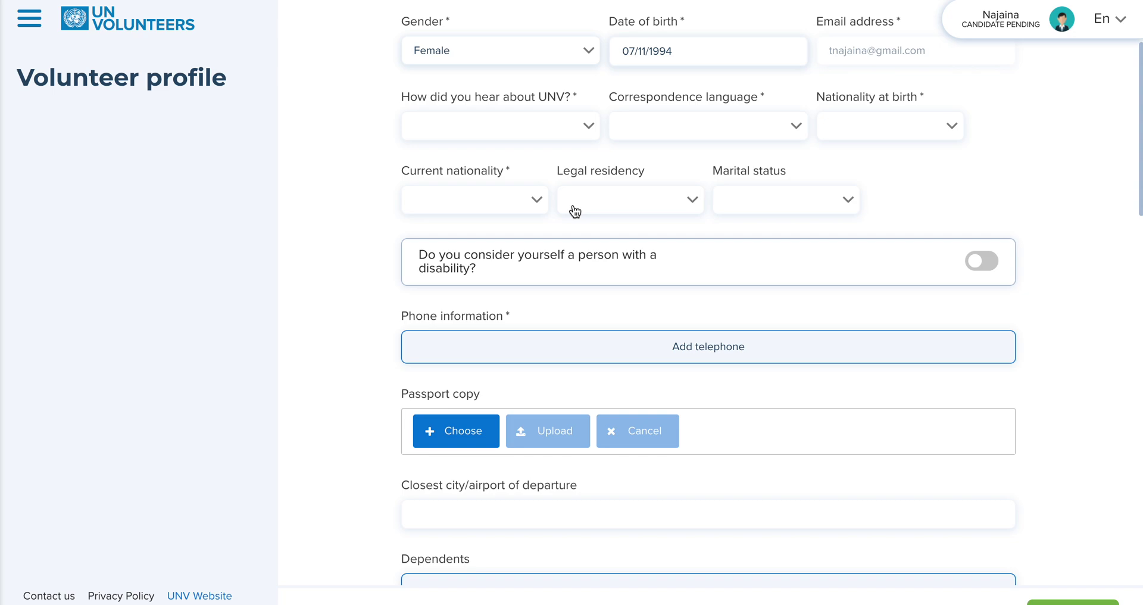
scroll(574, 212, down, 2)
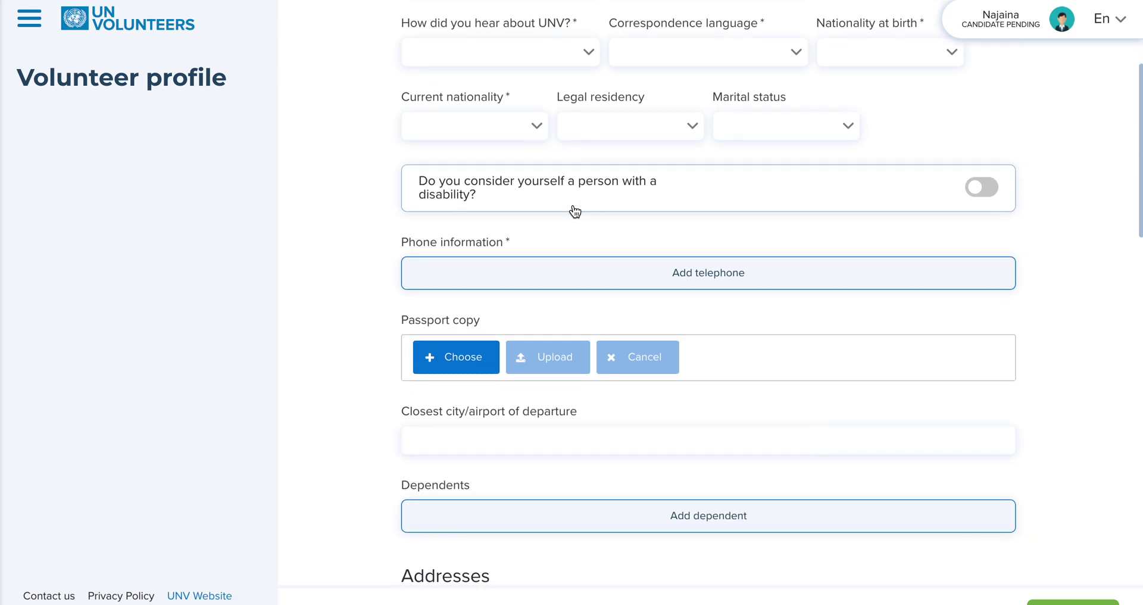
scroll(574, 208, down, 4)
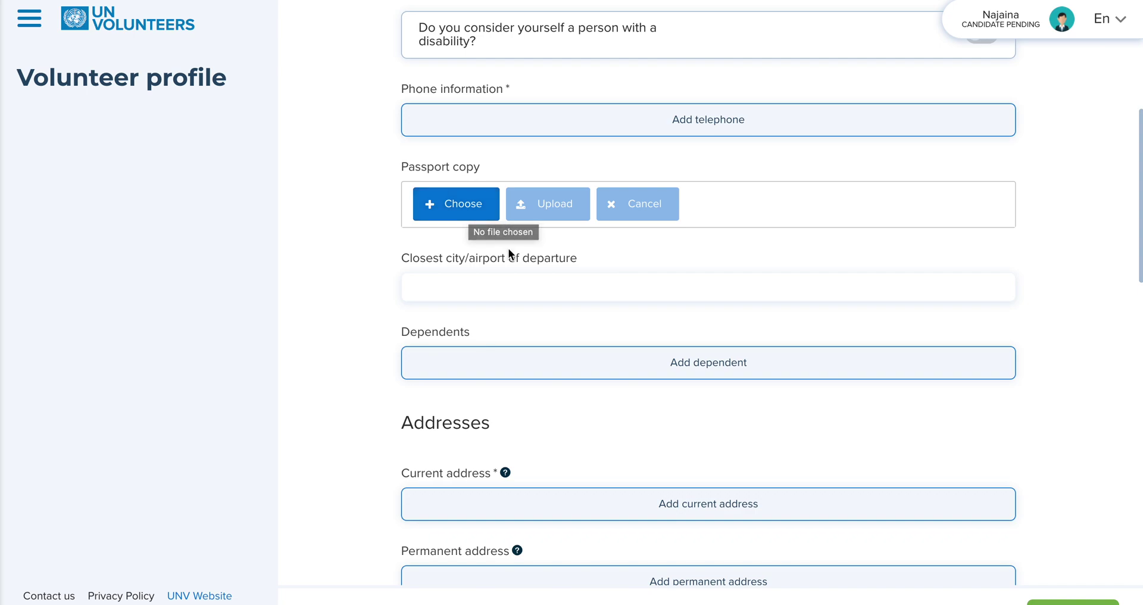
scroll(509, 248, down, 3)
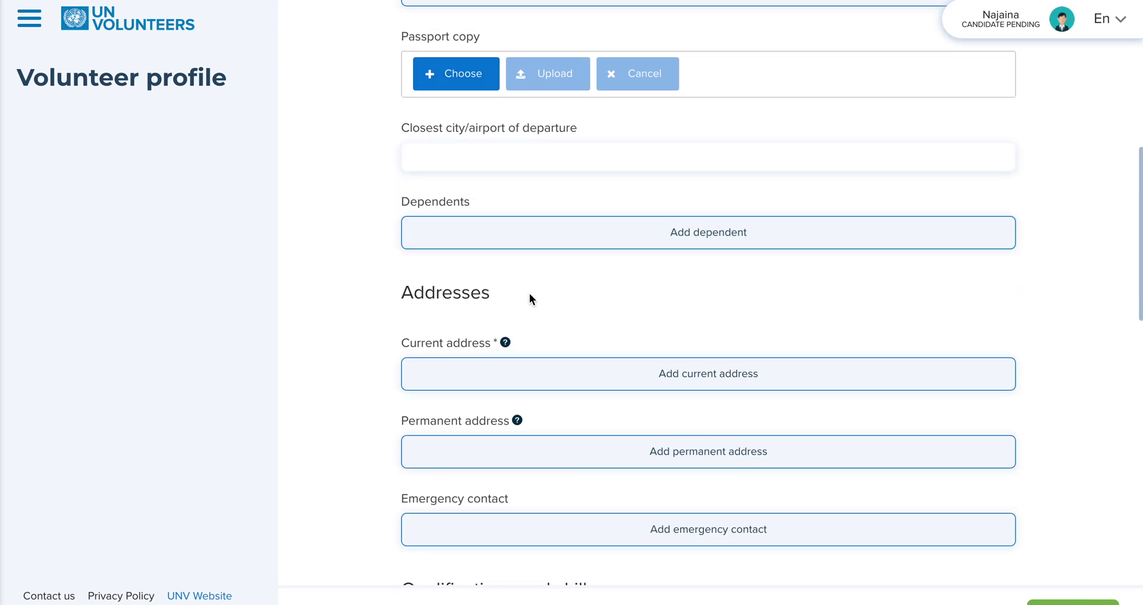
scroll(530, 295, down, 2)
scroll(529, 293, down, 4)
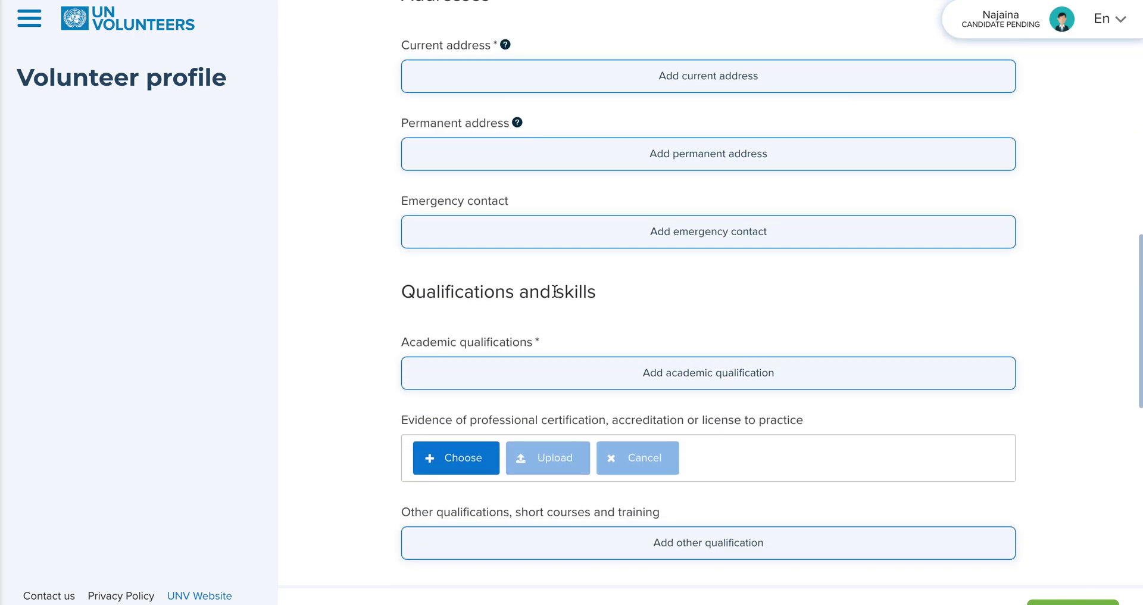
scroll(555, 291, down, 3)
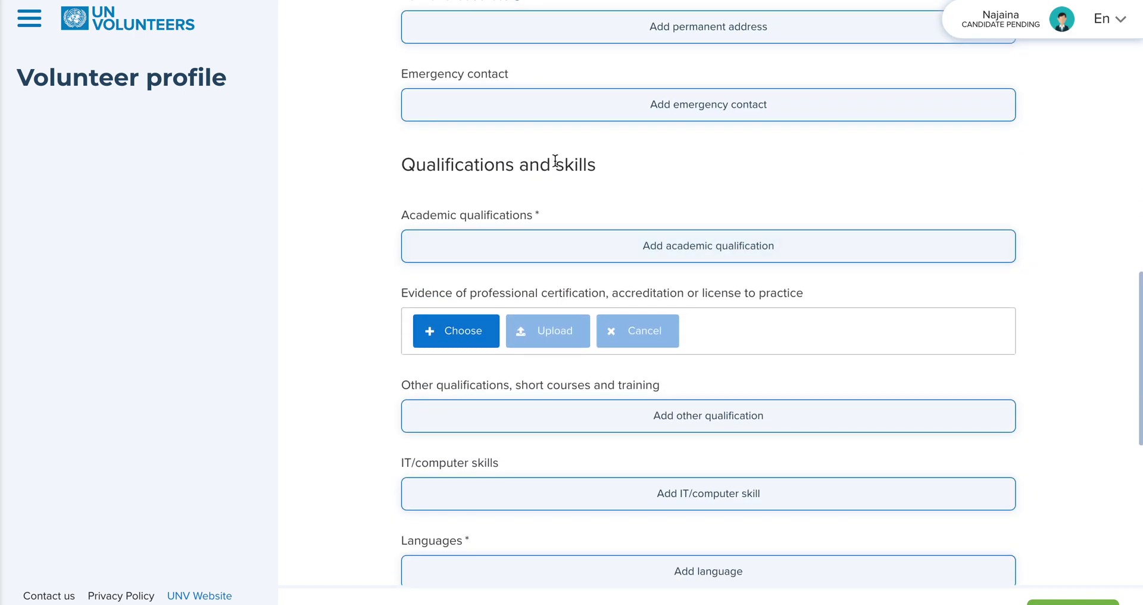
scroll(555, 161, down, 2)
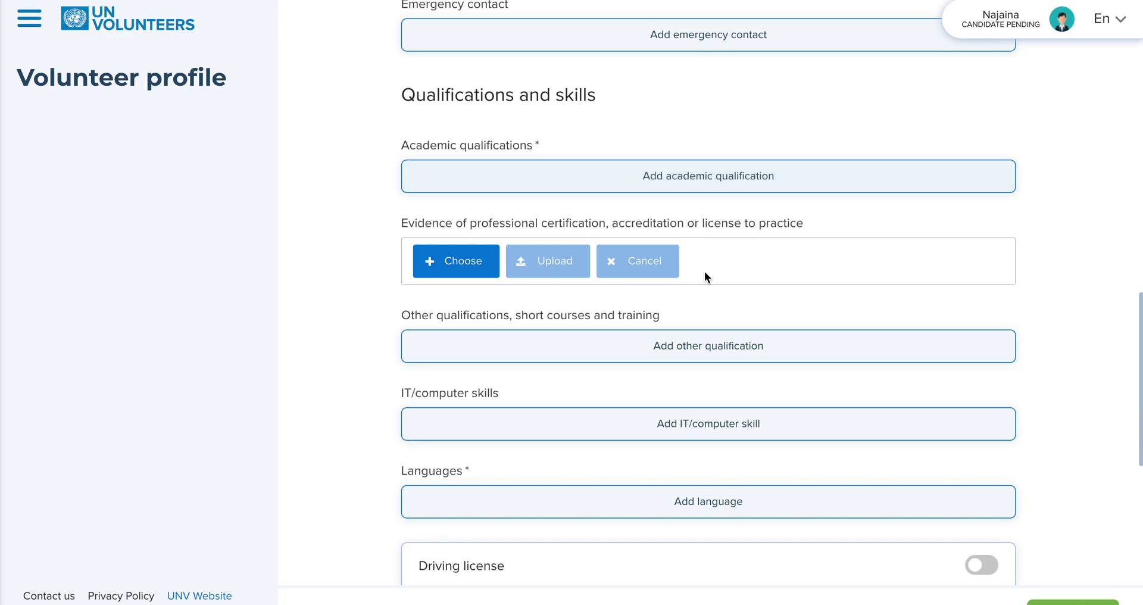
scroll(706, 273, down, 3)
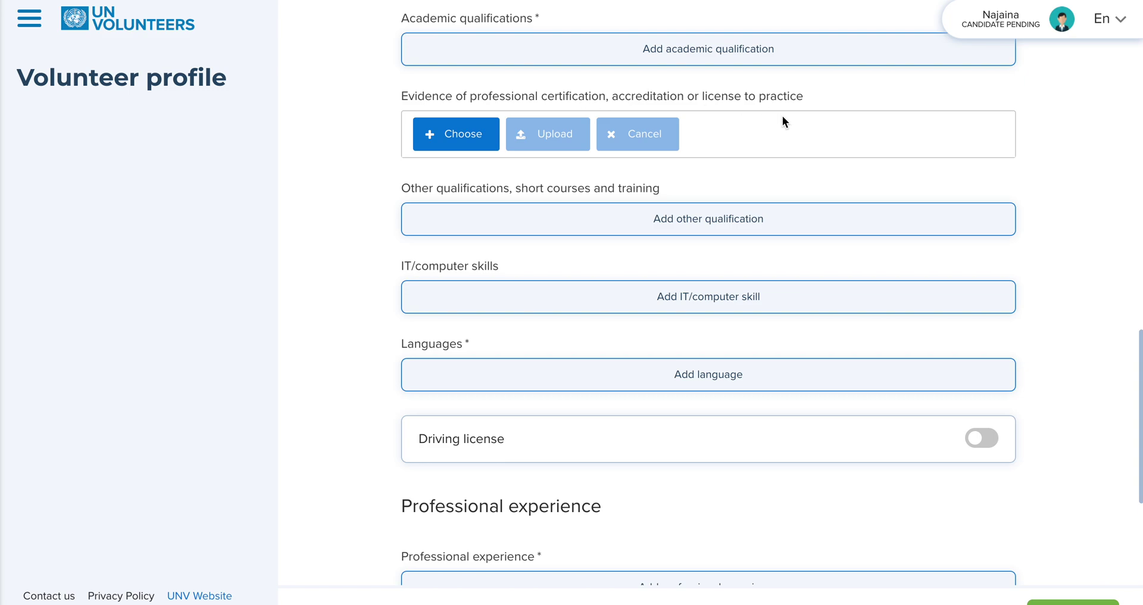
scroll(783, 116, down, 2)
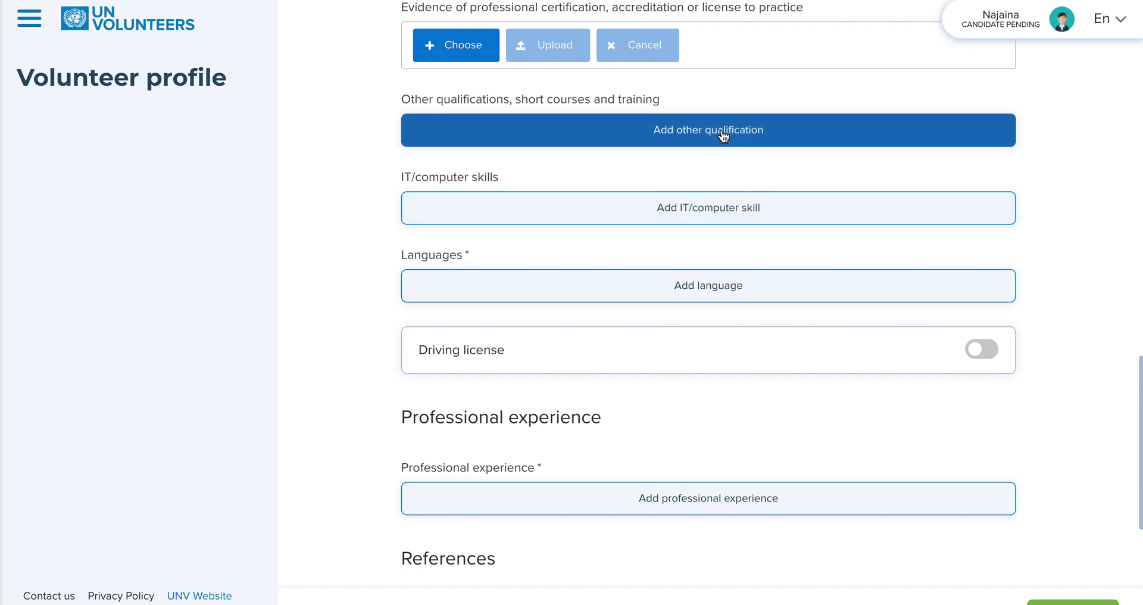
scroll(717, 275, down, 3)
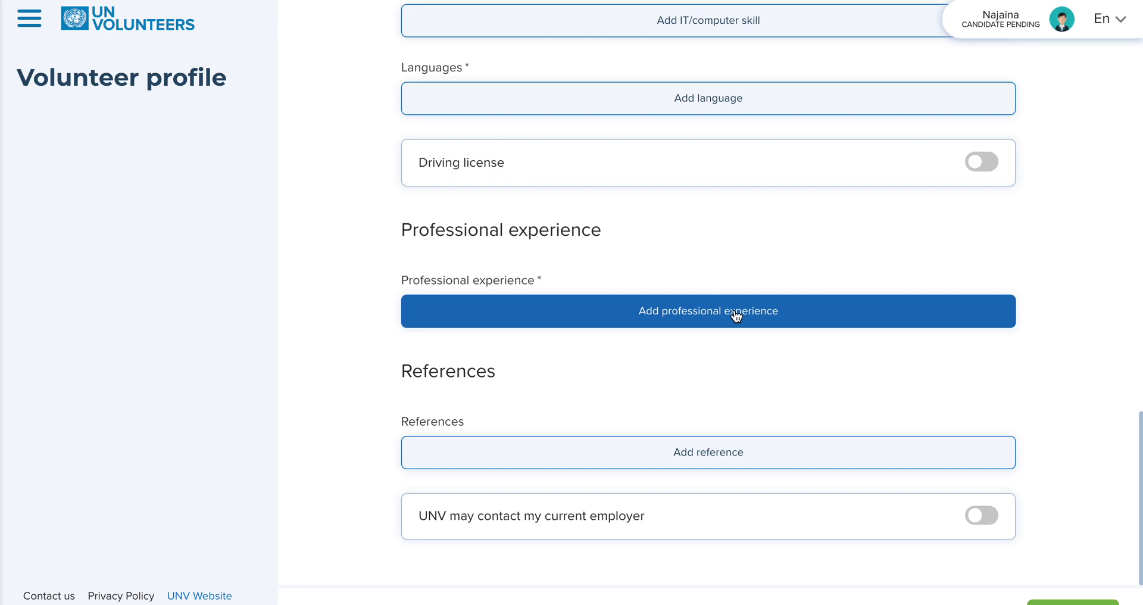
scroll(707, 460, up, 3)
scroll(707, 459, up, 12)
scroll(707, 459, down, 15)
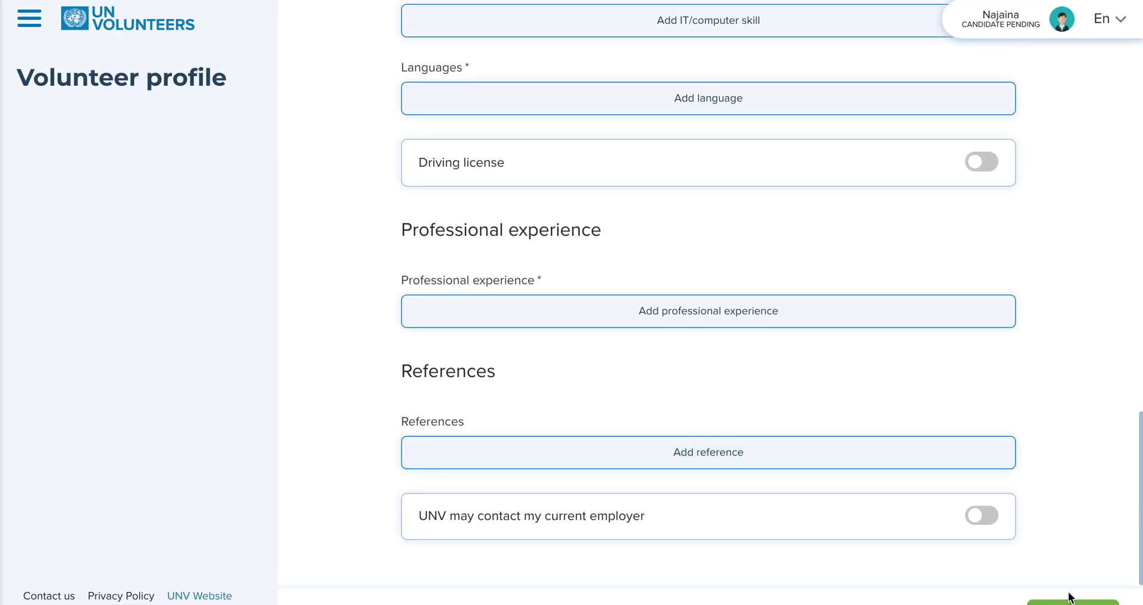
Step: Try to submit the candidate profile without filling in the remaining fields, and close the submission dialog
click(1063, 602)
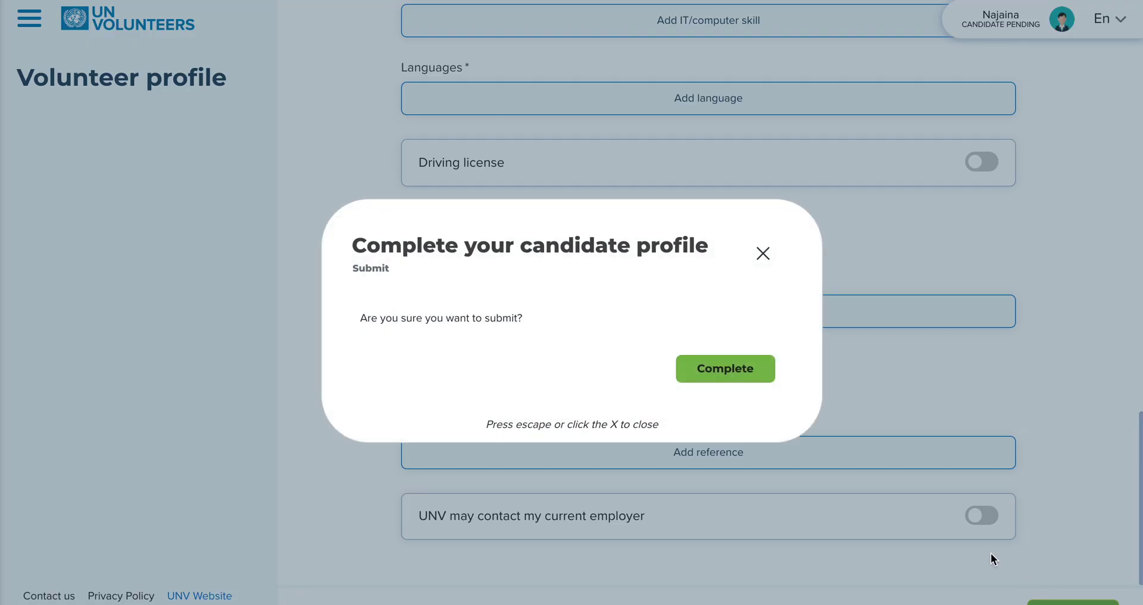
click(731, 374)
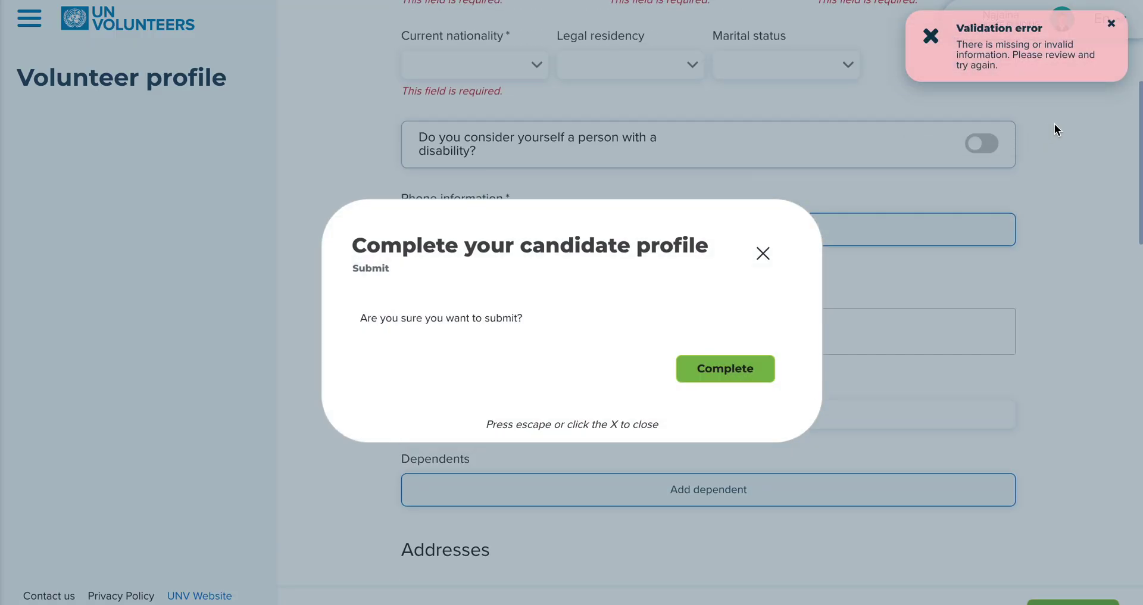
click(1110, 25)
click(763, 253)
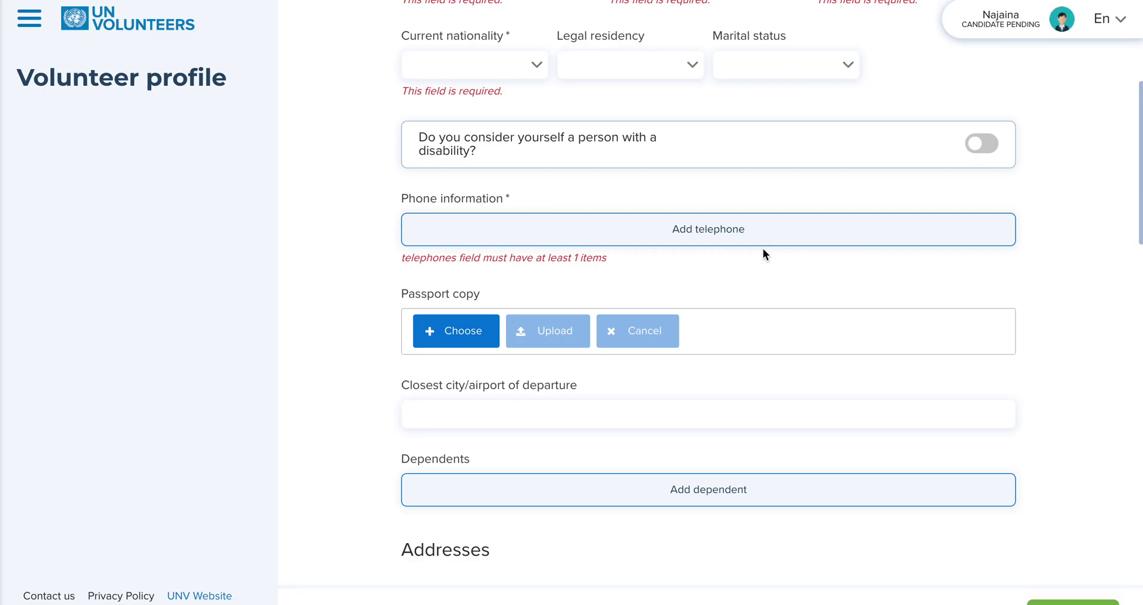
scroll(612, 243, up, 5)
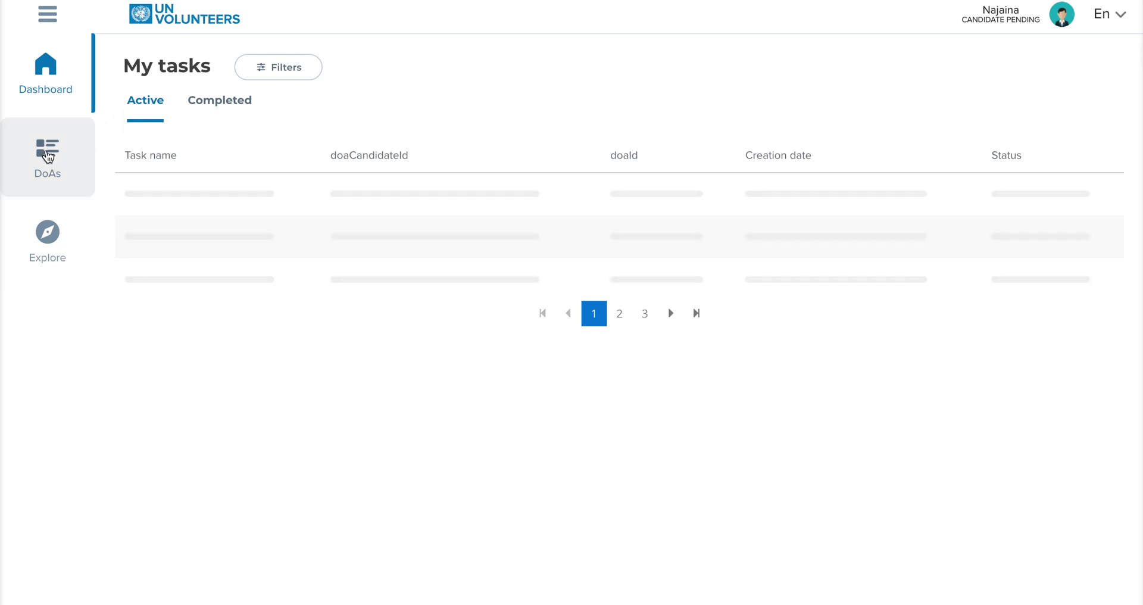
Step: Open the Descriptions of Assignment list and look over the available assignments
click(47, 156)
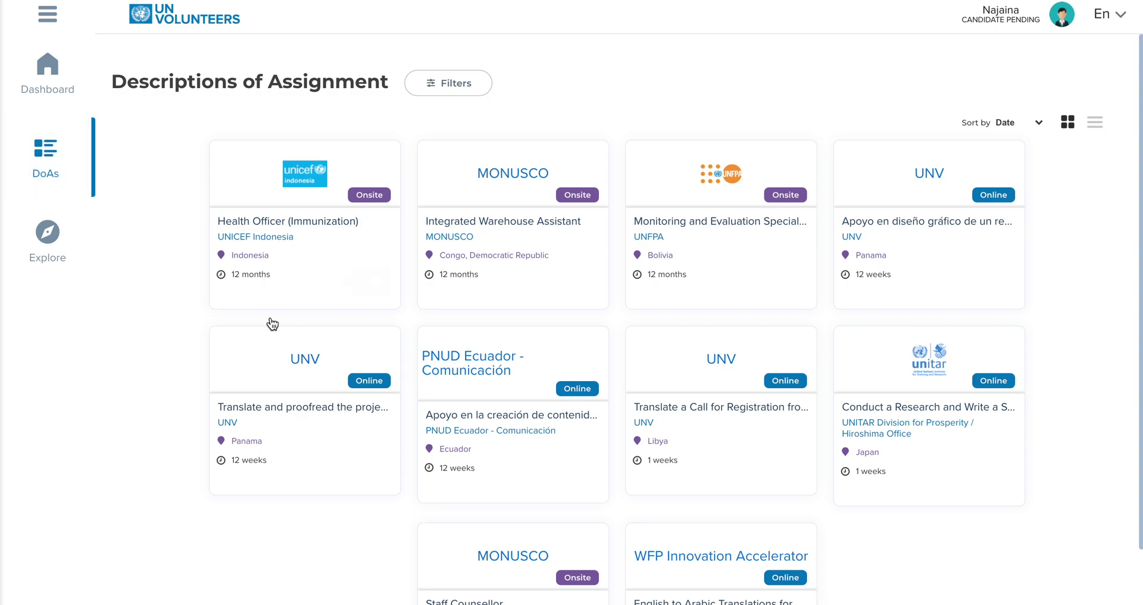
scroll(340, 467, down, 2)
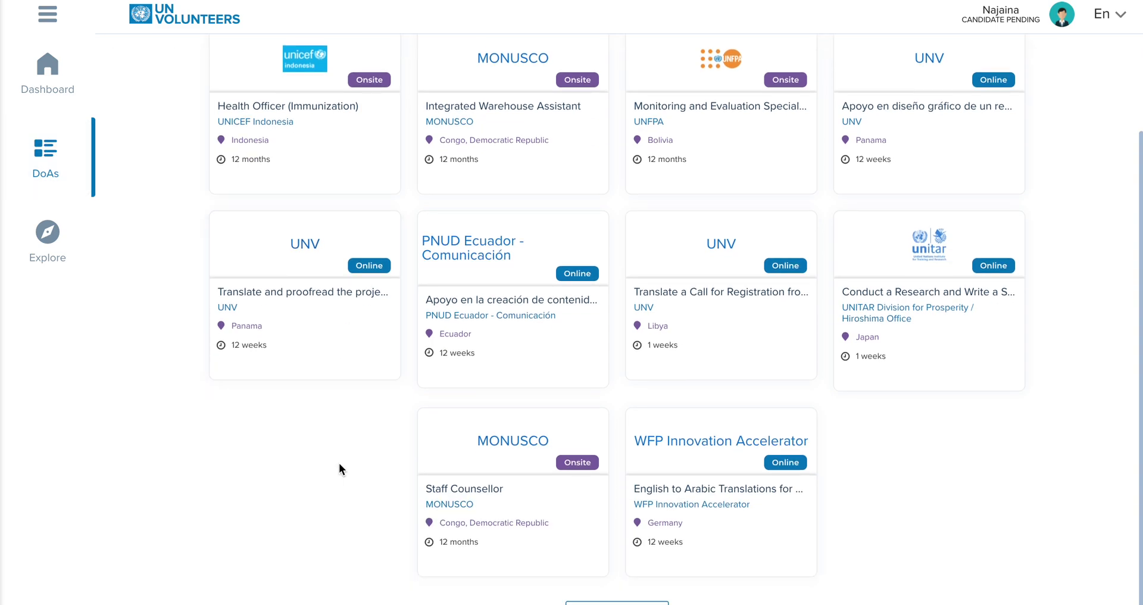
scroll(339, 462, up, 2)
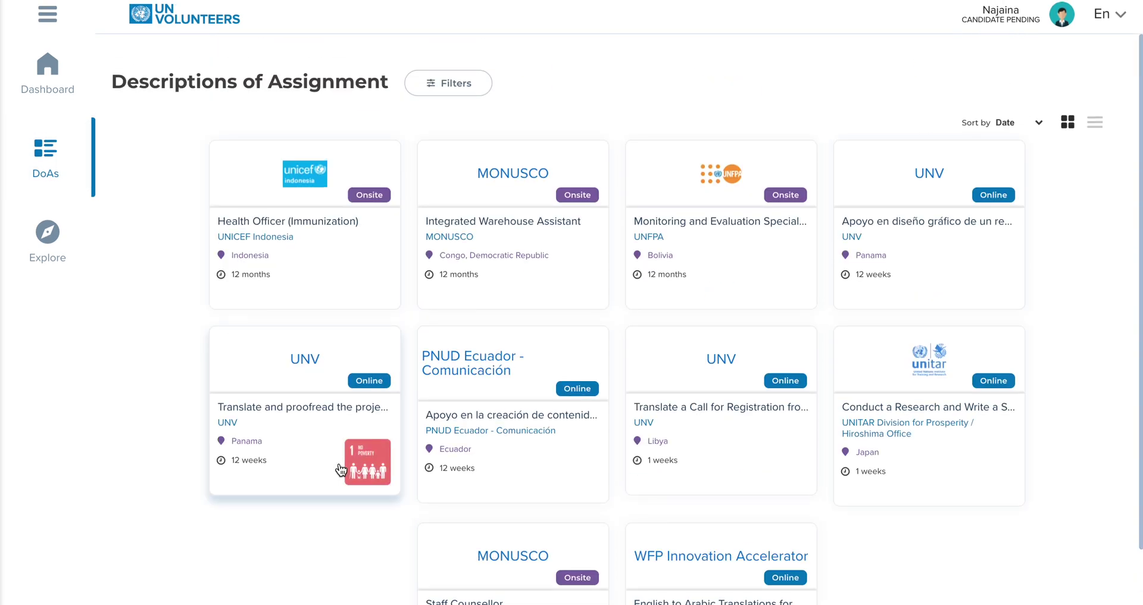
Step: Open the assignment filters, limit the DoA type to Onsite and set the DoA title to "Assistant"
click(471, 88)
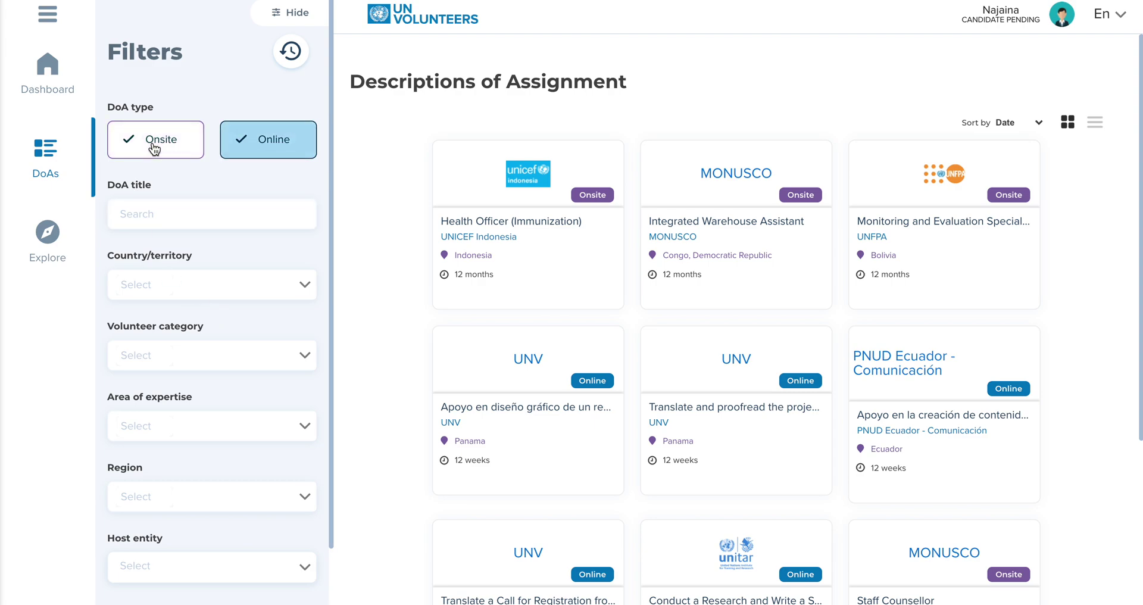
click(257, 141)
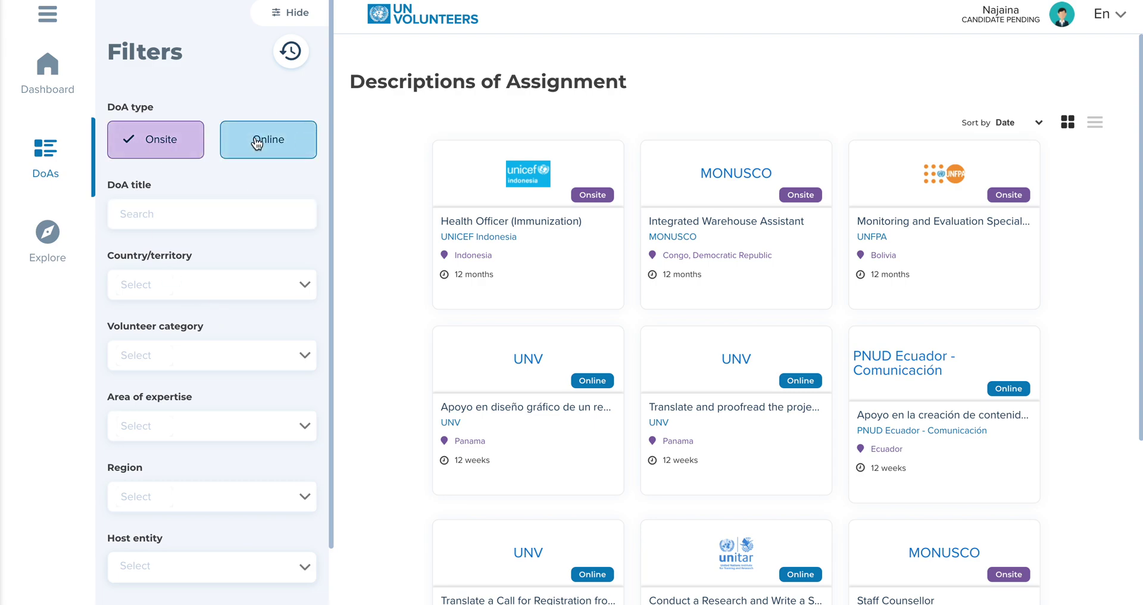
click(172, 213)
text(Assistant)
Step: Set the country/territory filter to Madagascar and apply the filters to the assignment list
scroll(194, 323, down, 1)
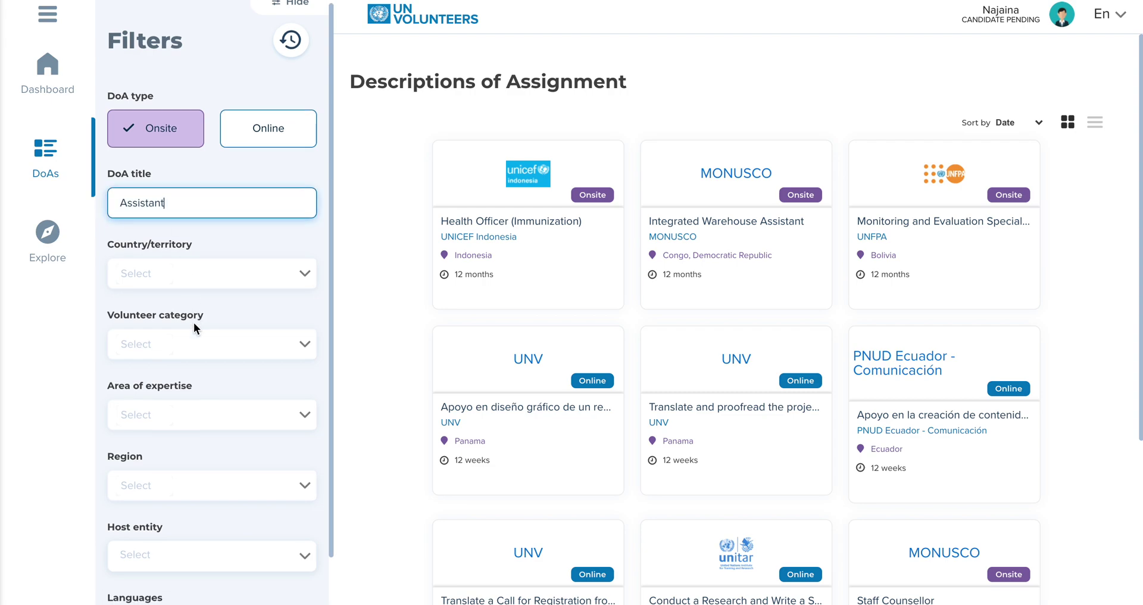
scroll(194, 323, down, 1)
click(173, 202)
text(madag)
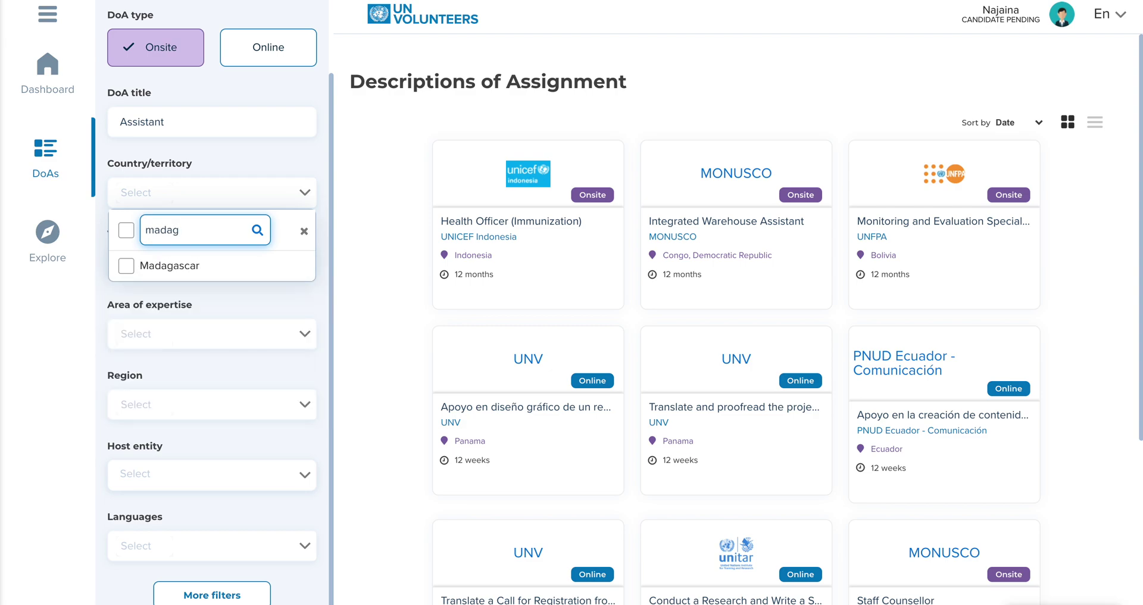
click(173, 266)
scroll(201, 385, down, 1)
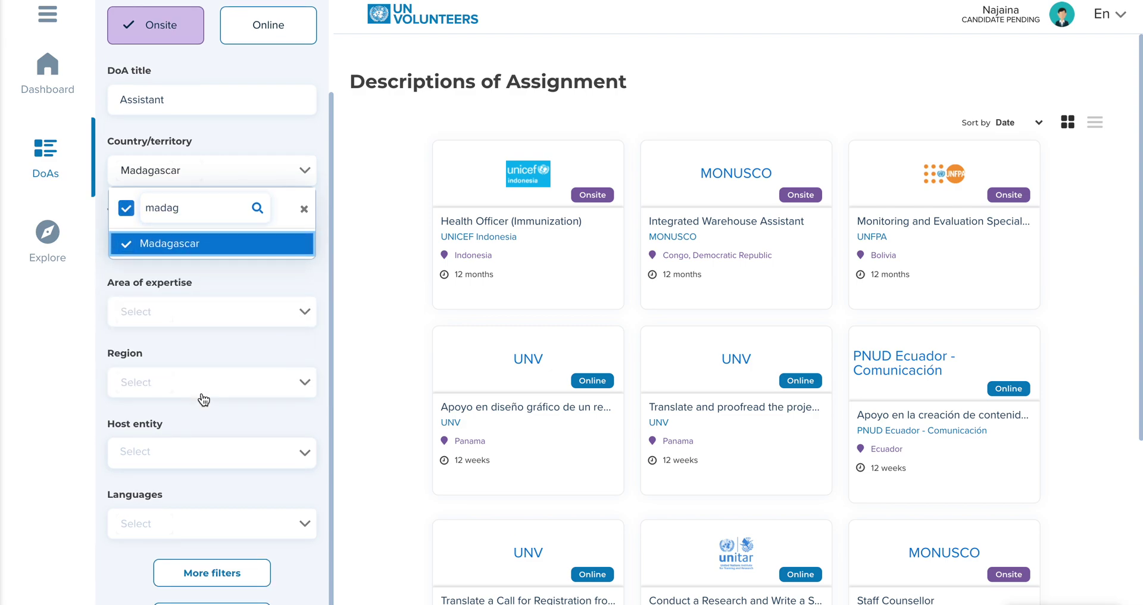
click(202, 577)
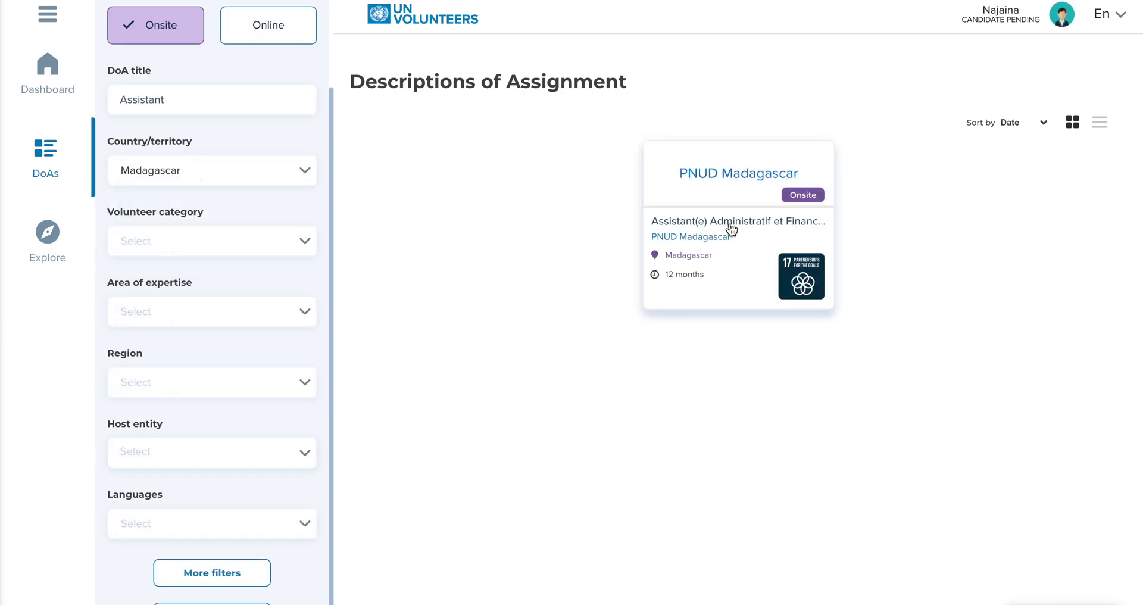
Step: Open the PNUD Madagascar "Assistant(e) Administratif et Financier" assignment and read its general information, mission, context and task description
click(705, 224)
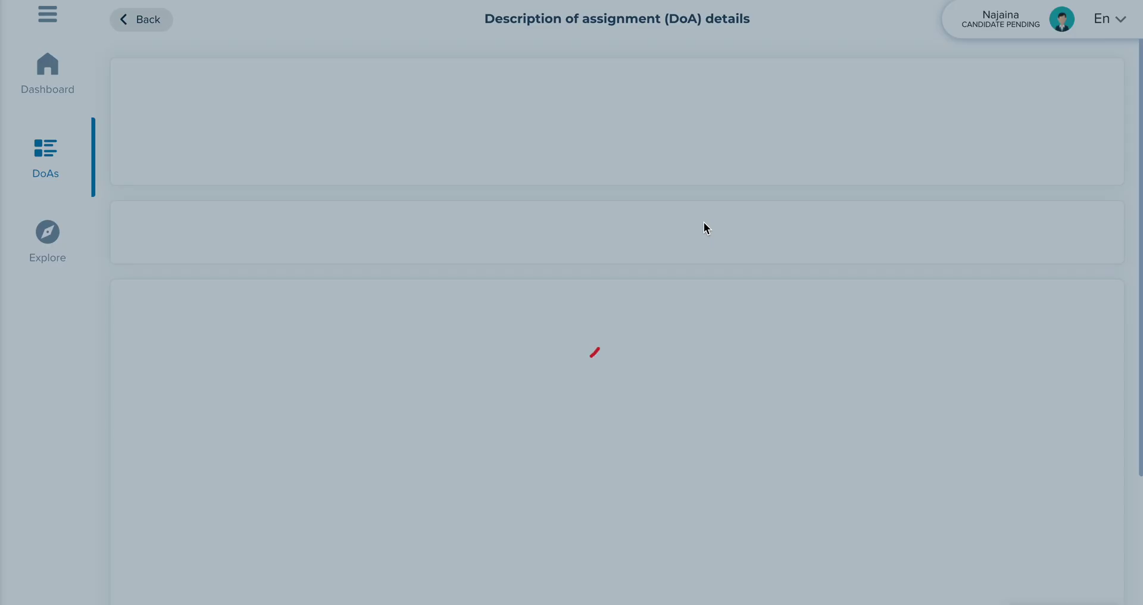
scroll(445, 402, down, 2)
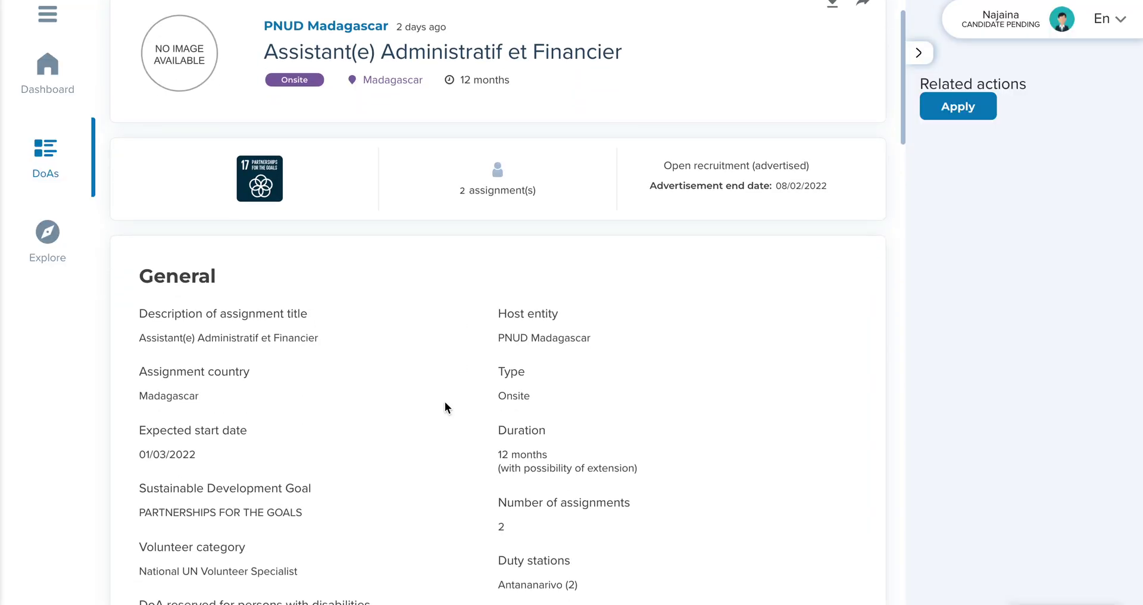
scroll(445, 402, down, 2)
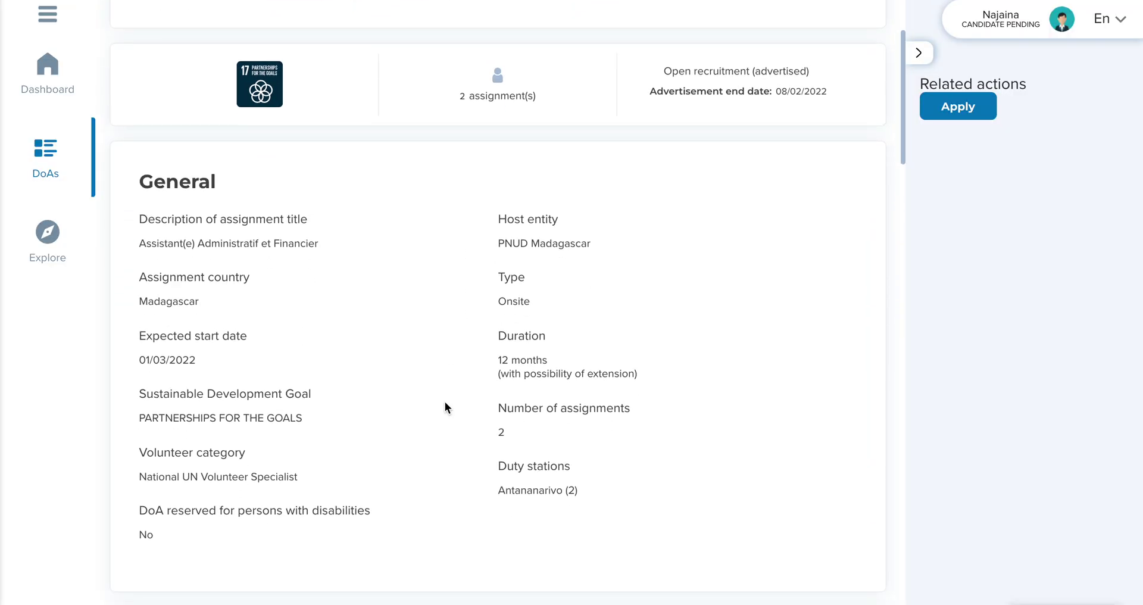
scroll(445, 401, up, 2)
scroll(445, 402, down, 2)
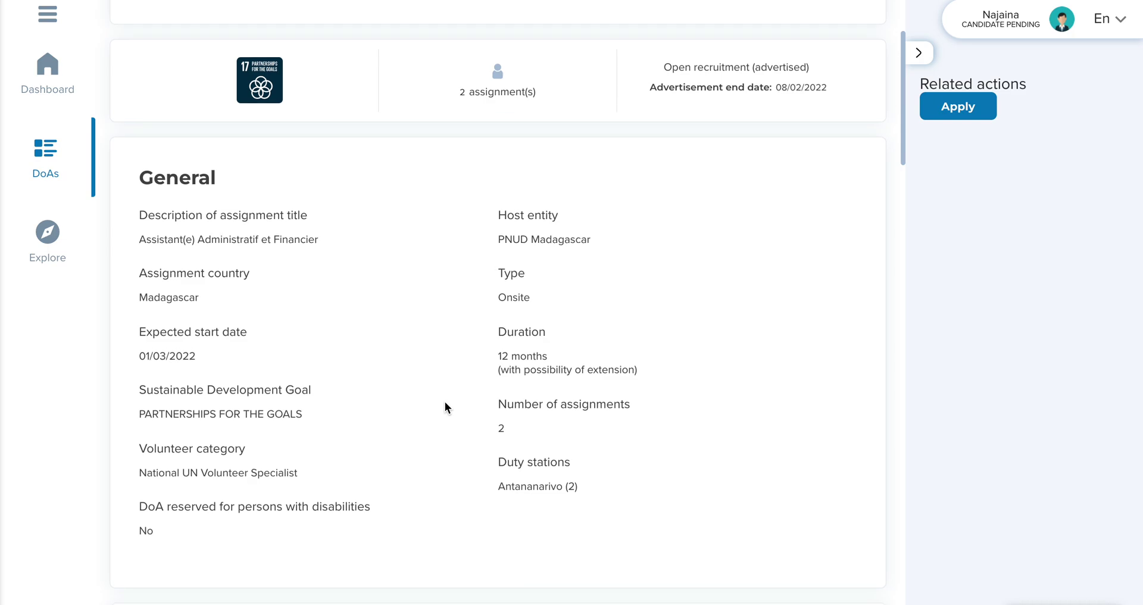
scroll(445, 401, down, 2)
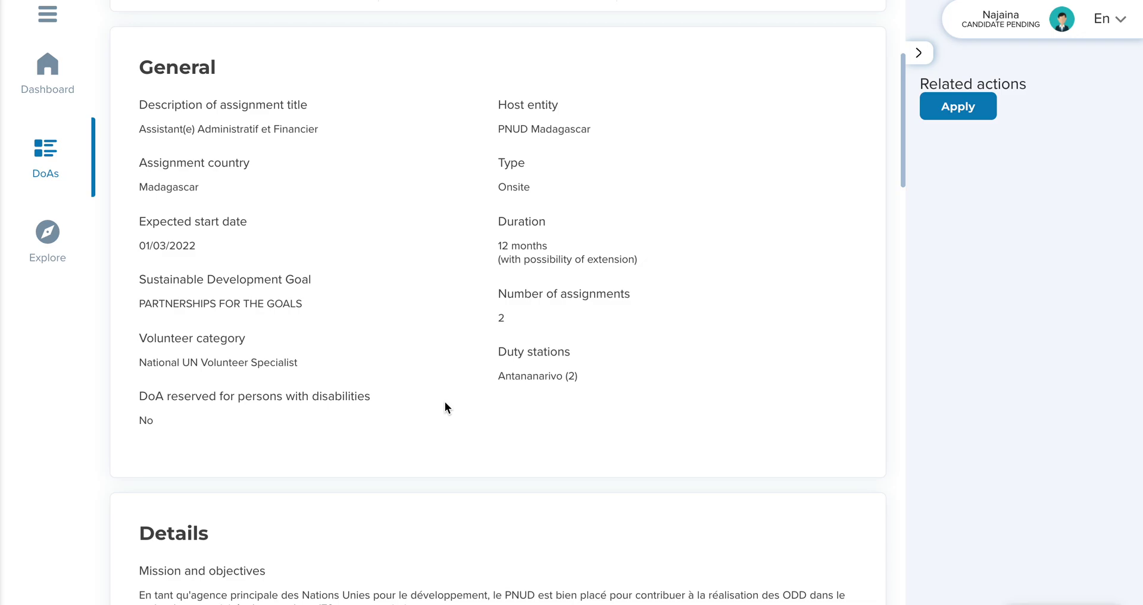
scroll(445, 403, down, 1)
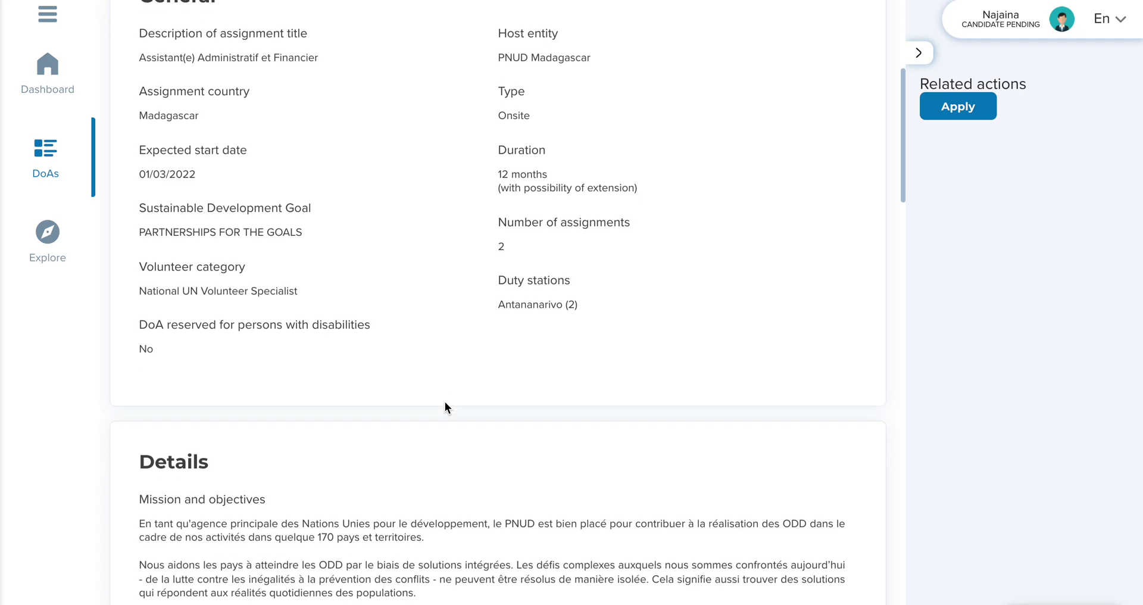
scroll(445, 403, down, 7)
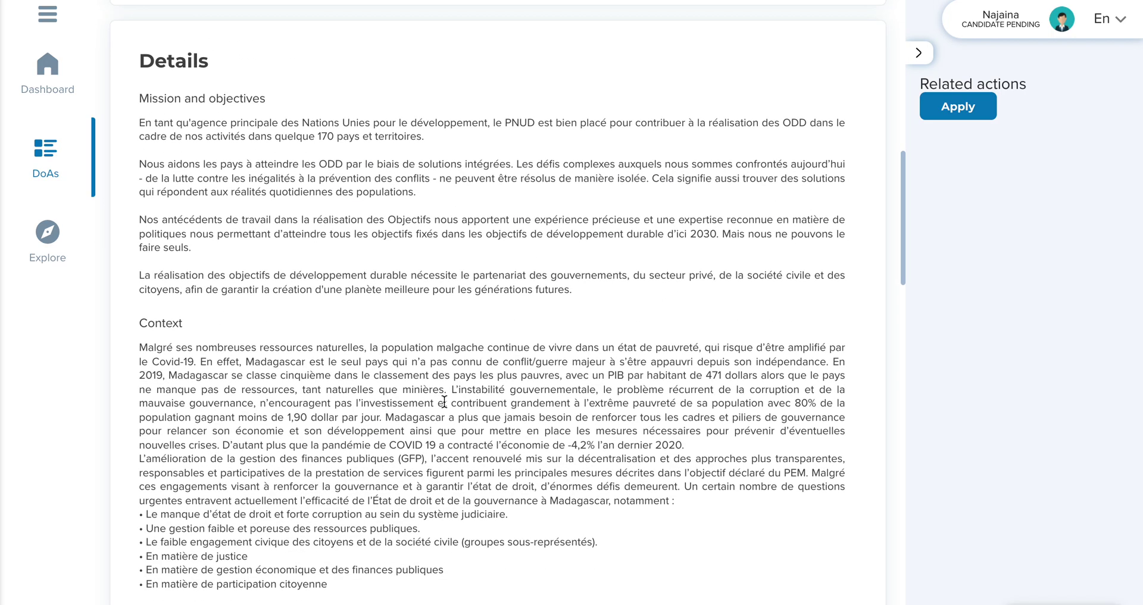
scroll(444, 401, down, 10)
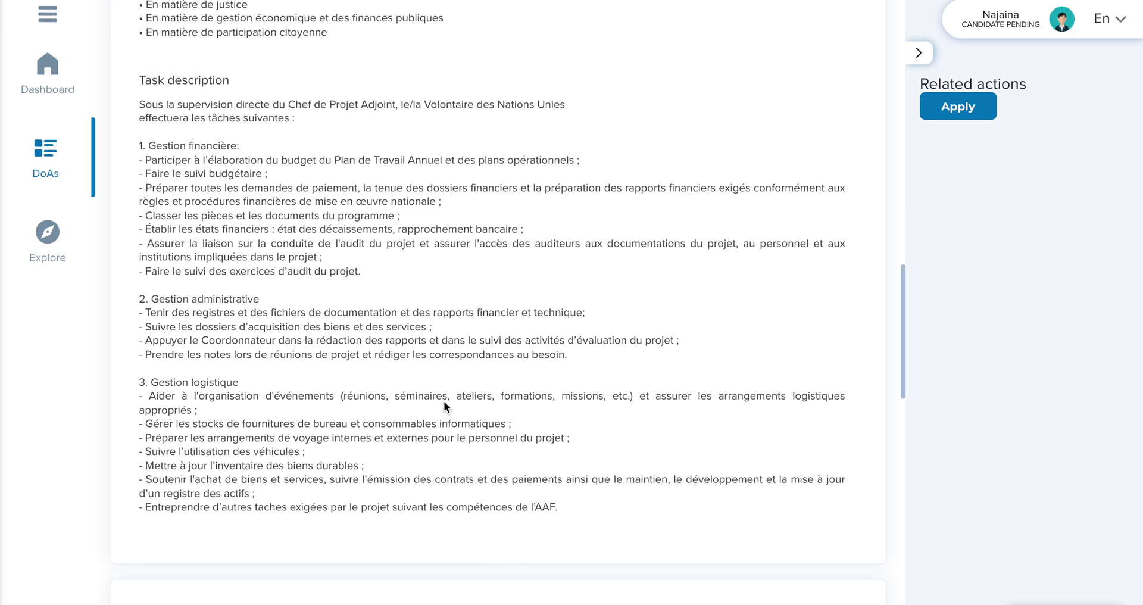
Step: Review the assignment's eligibility criteria, requirements and other information, and return to the Descriptions of Assignment list
scroll(444, 401, down, 4)
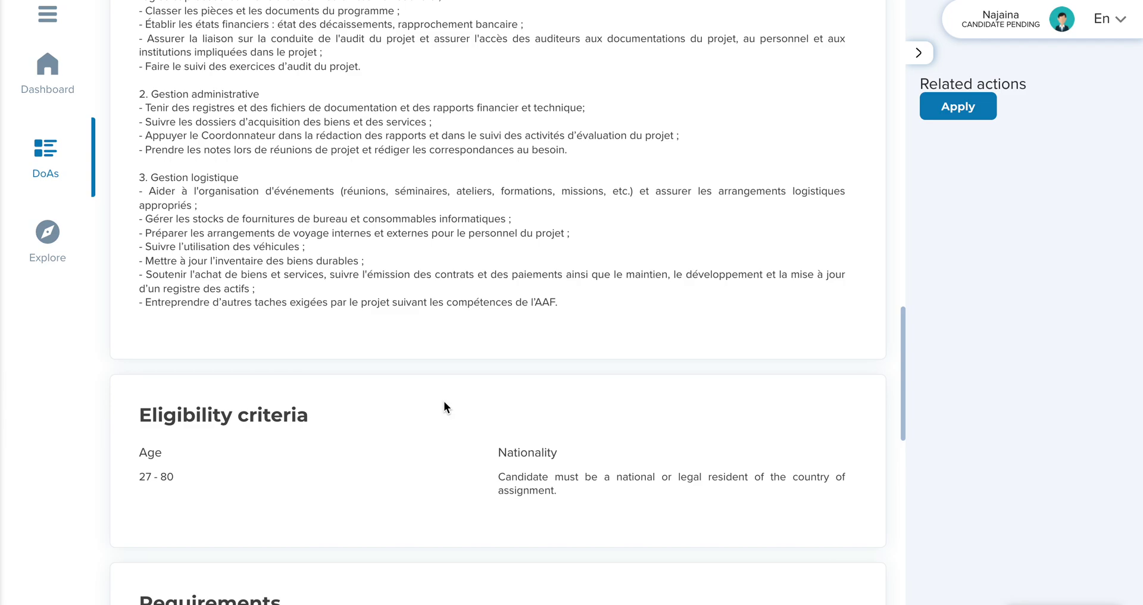
scroll(444, 402, down, 3)
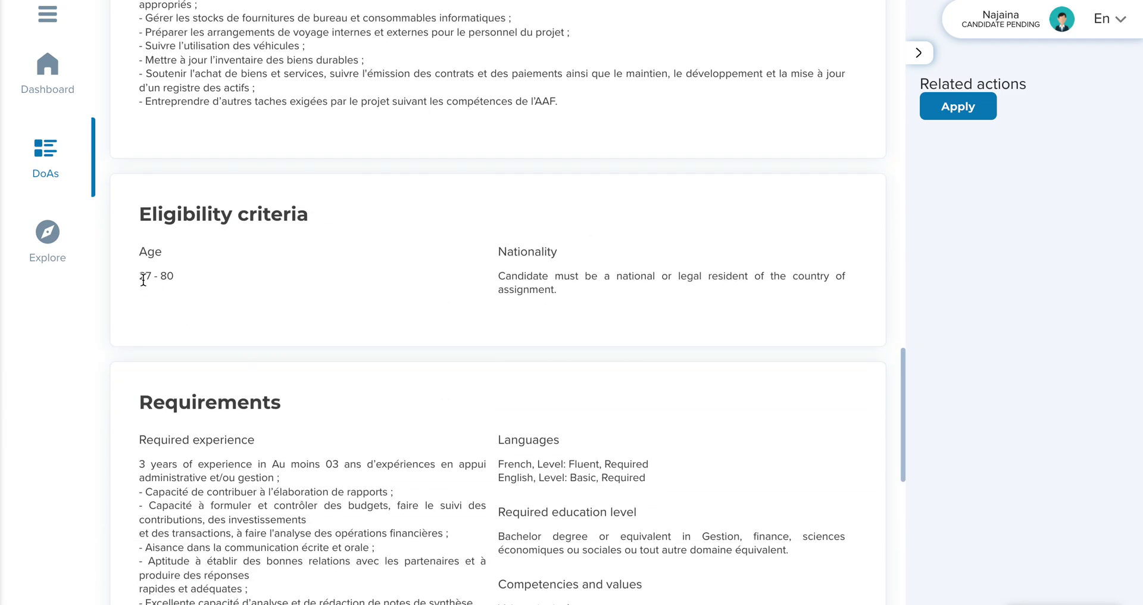
scroll(427, 315, down, 3)
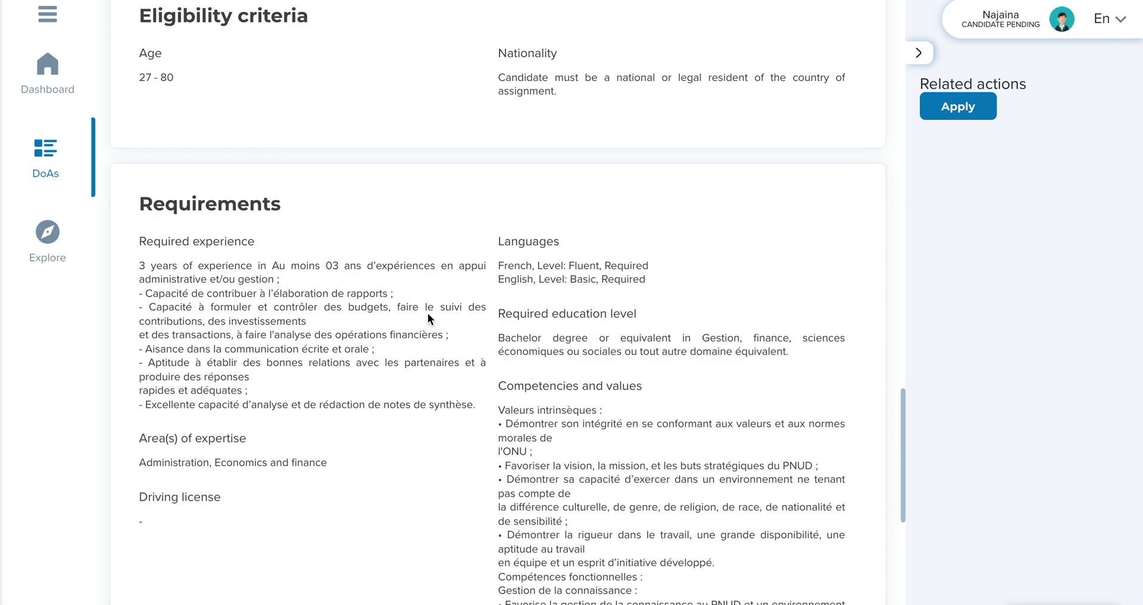
scroll(427, 313, down, 1)
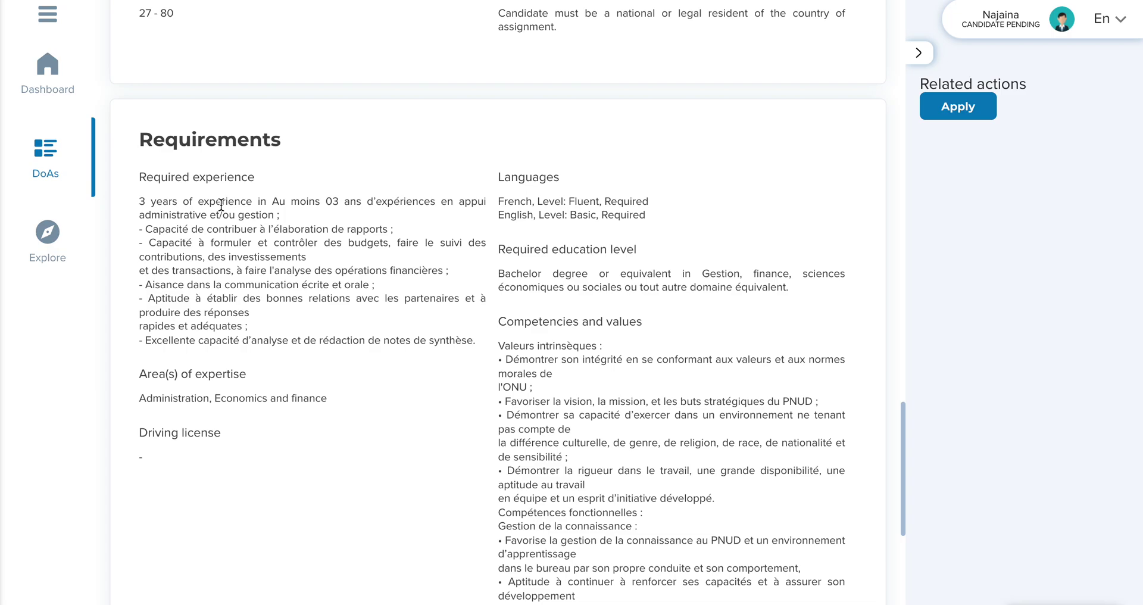
scroll(221, 204, down, 1)
scroll(221, 205, down, 6)
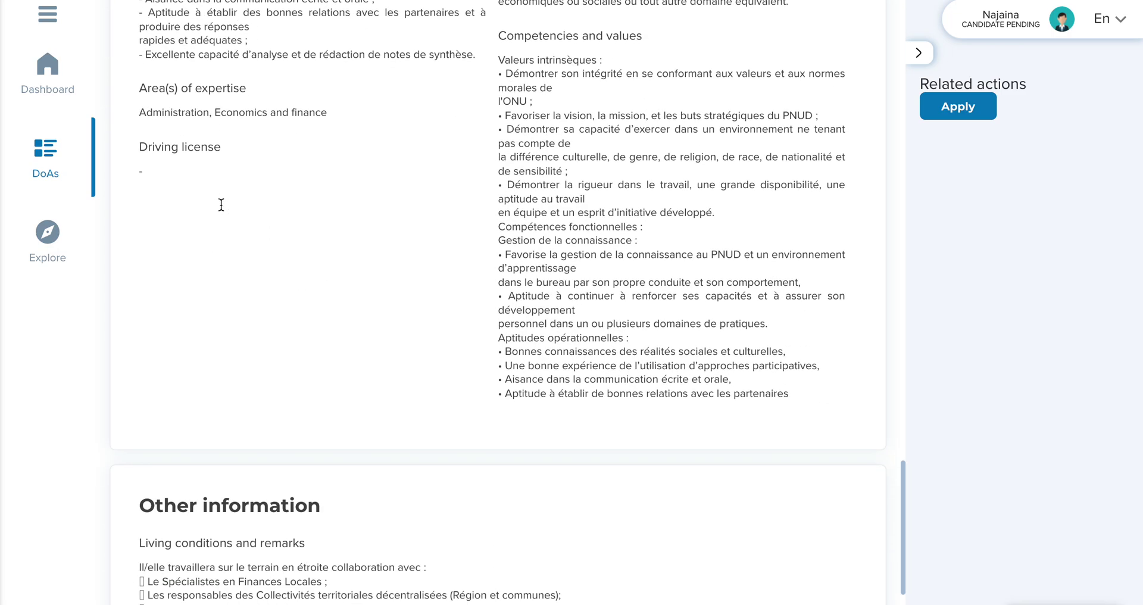
scroll(220, 204, down, 1)
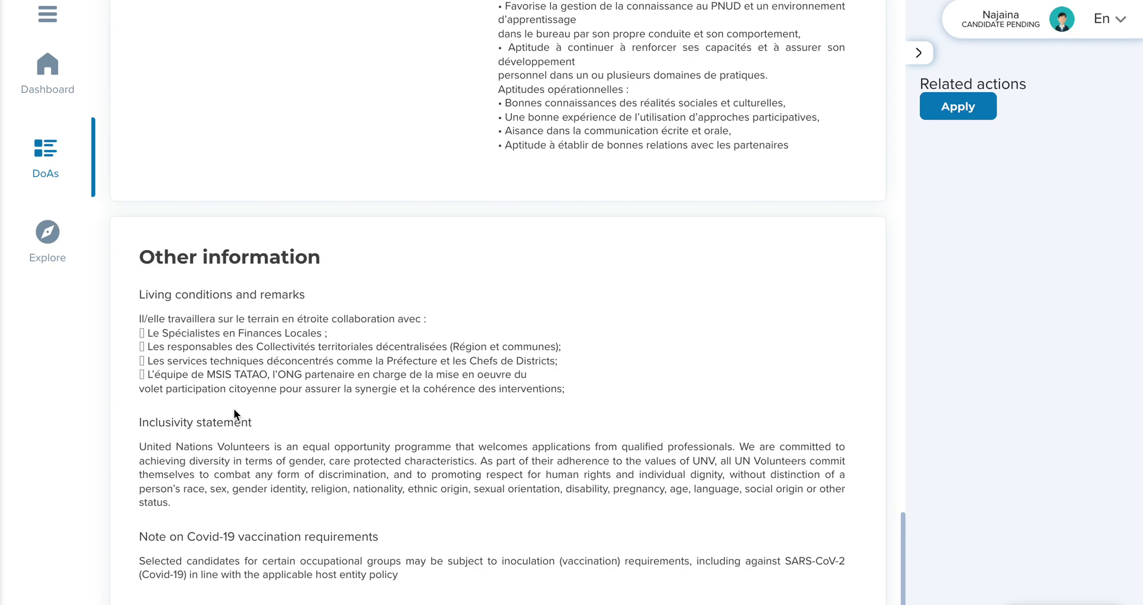
scroll(416, 315, up, 20)
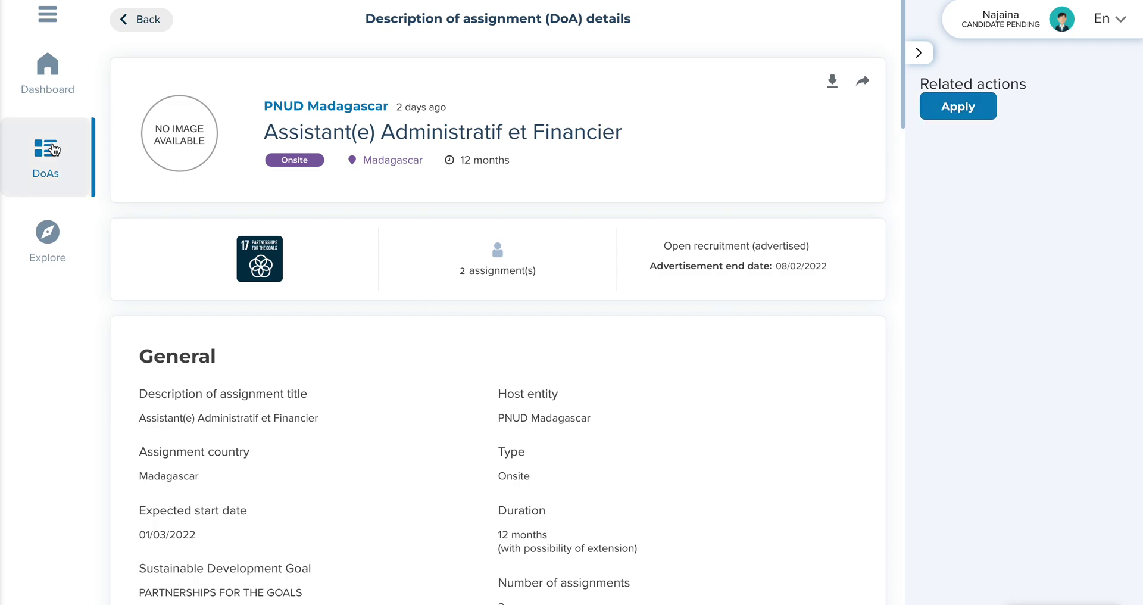
click(45, 155)
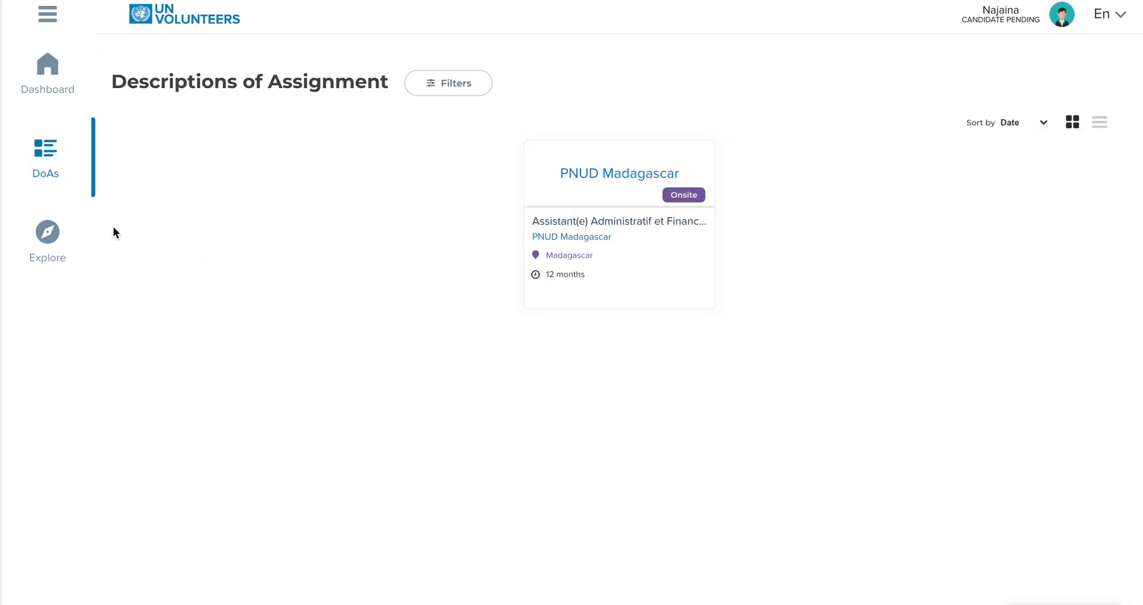